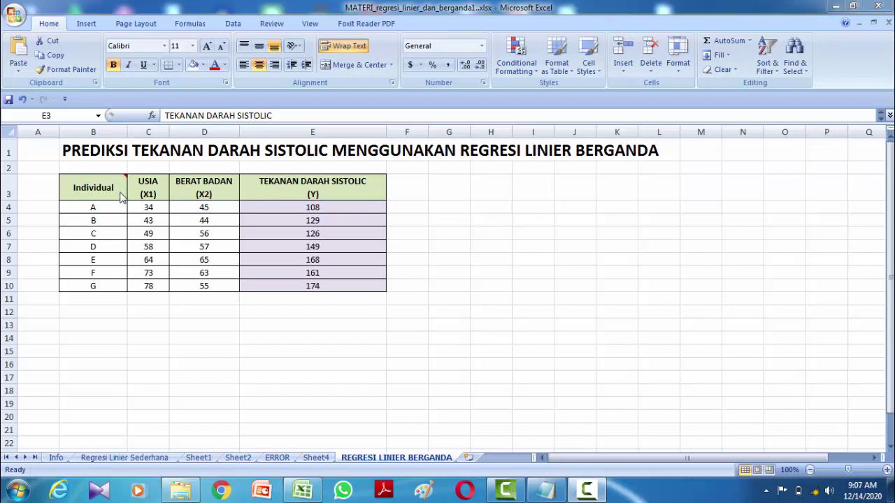
Review individuals A to G with their age, weight and blood pressure columns
{"action": "left_click", "coordinate": [91, 209]}
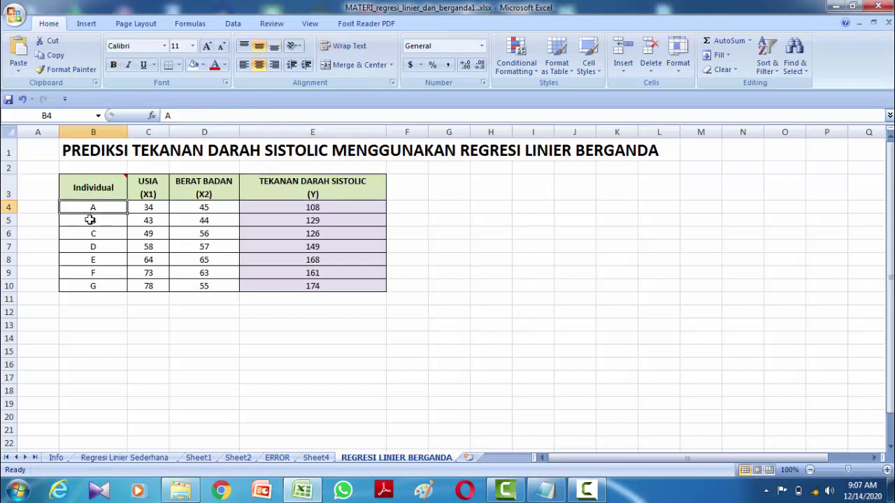
{"action": "left_click", "coordinate": [91, 222]}
{"action": "left_click", "coordinate": [89, 235]}
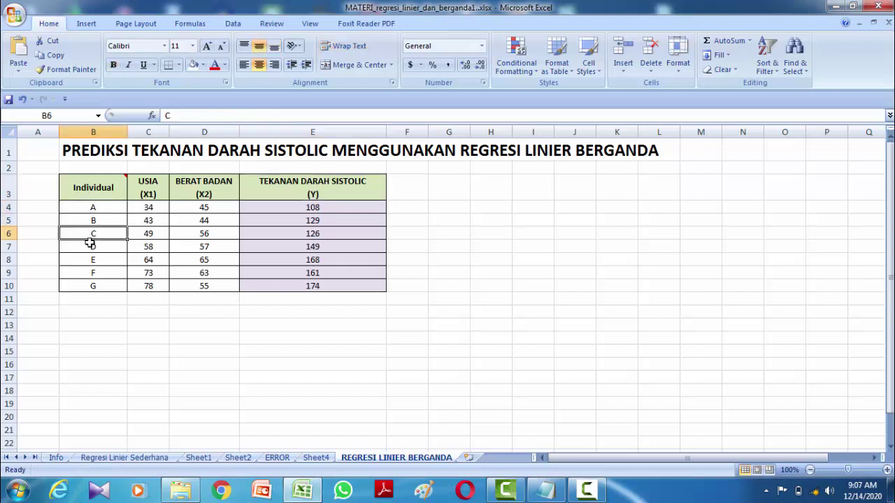
{"action": "left_click", "coordinate": [89, 247]}
{"action": "left_click", "coordinate": [87, 260]}
{"action": "left_click", "coordinate": [87, 273]}
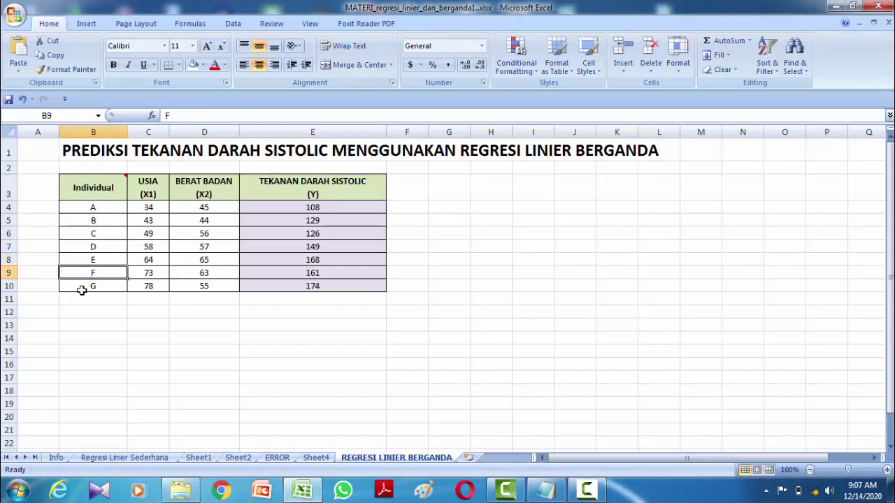
{"action": "left_click", "coordinate": [91, 286]}
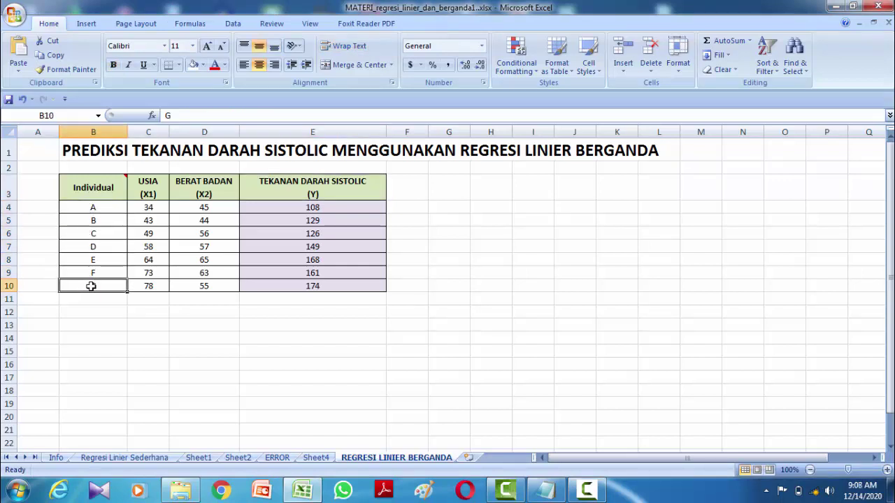
{"action": "left_click", "coordinate": [156, 184]}
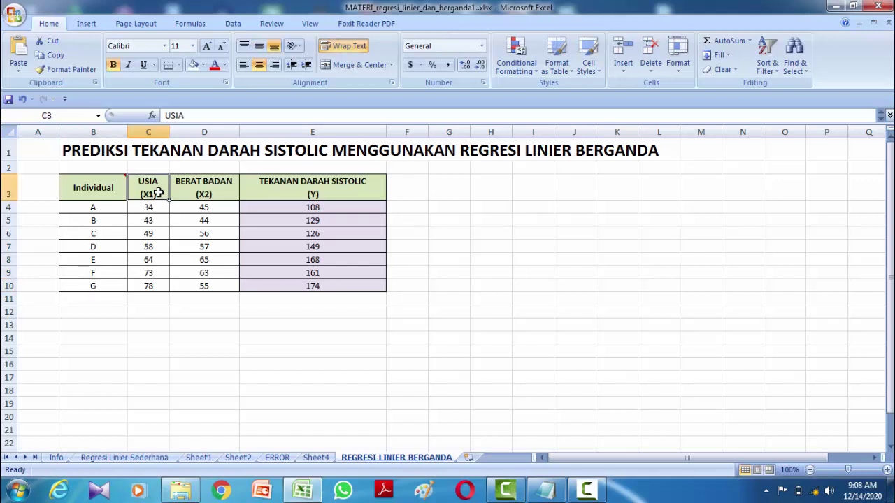
{"action": "left_click", "coordinate": [224, 194]}
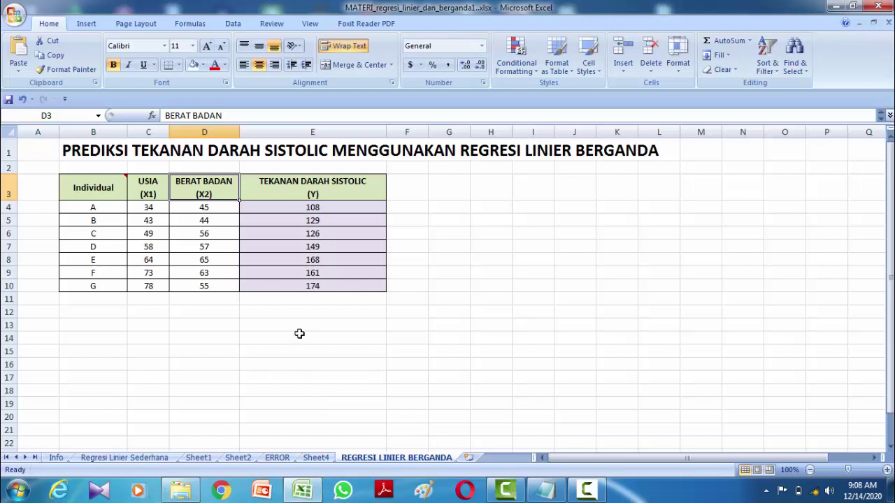
{"action": "left_click_drag", "start_coordinate": [344, 207], "coordinate": [335, 286]}
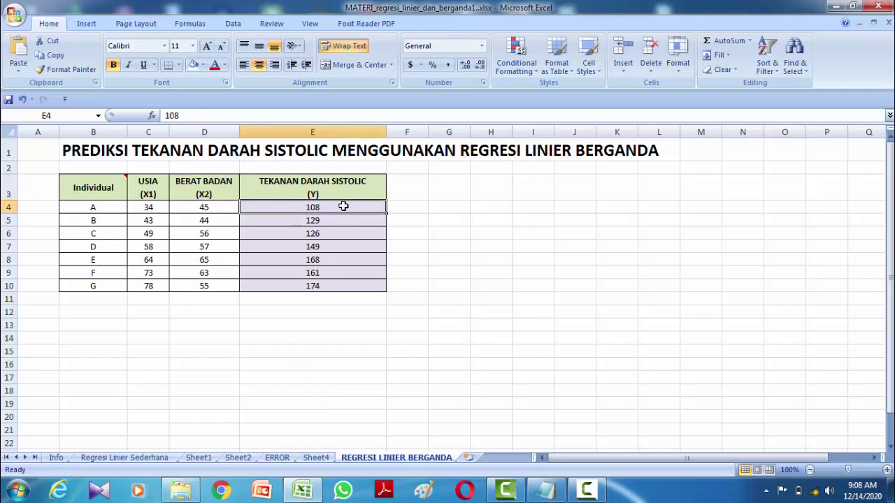
Enter new individual H in B11 with age 35 and weight 43
{"action": "left_click", "coordinate": [102, 304]}
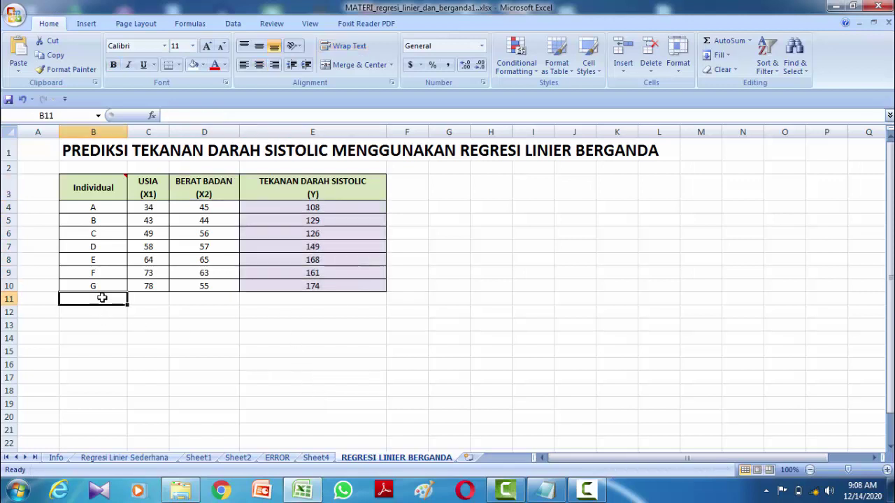
{"action": "type", "text": "H"}
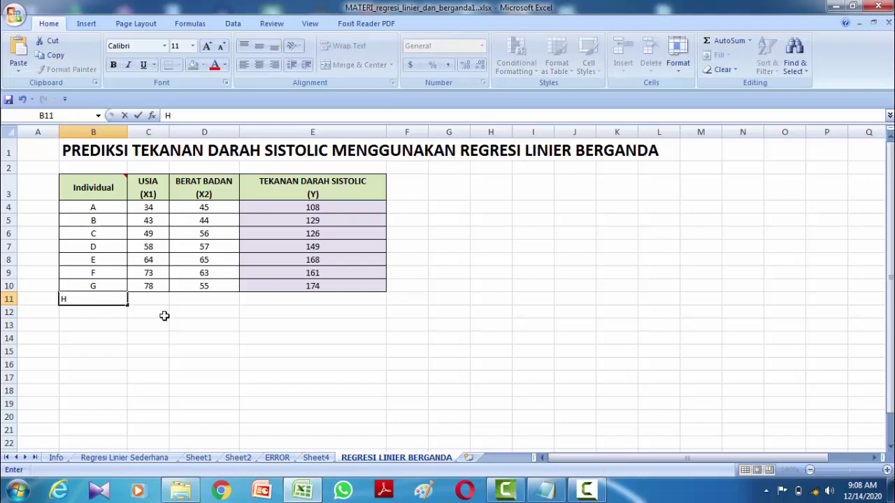
{"action": "left_click", "coordinate": [158, 301]}
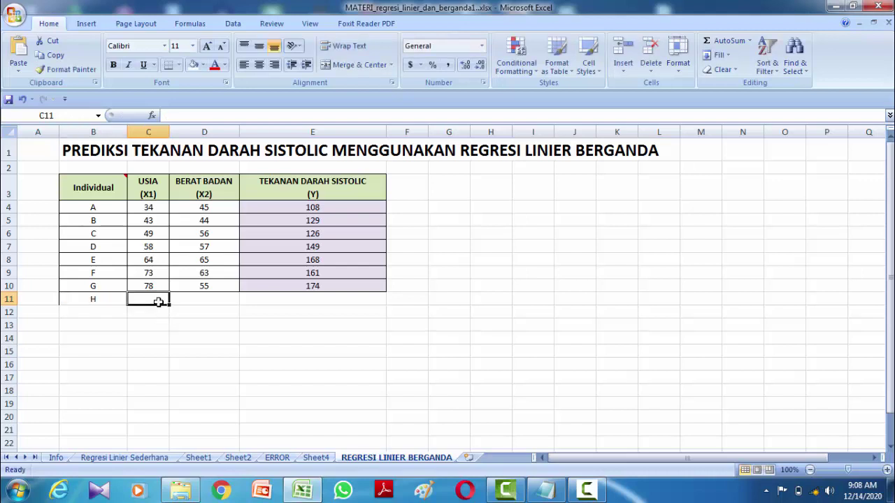
{"action": "type", "text": "3"}
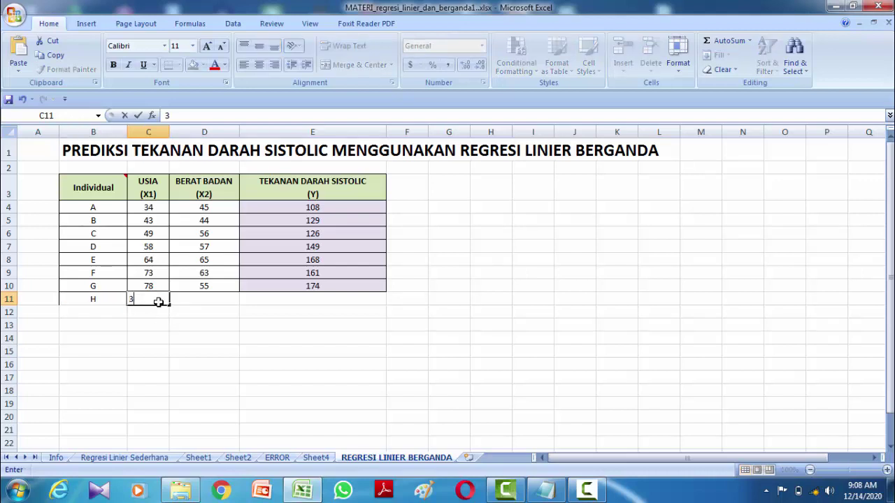
{"action": "type", "text": "5"}
{"action": "left_click", "coordinate": [192, 299]}
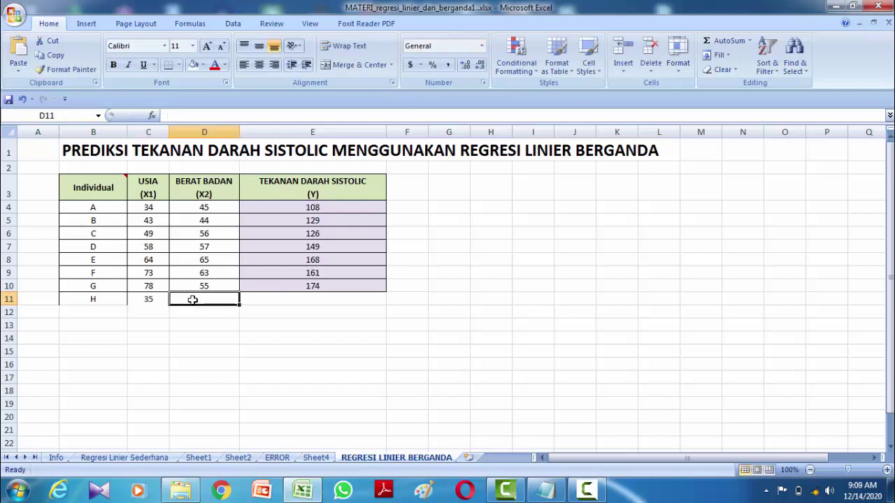
{"action": "type", "text": "4"}
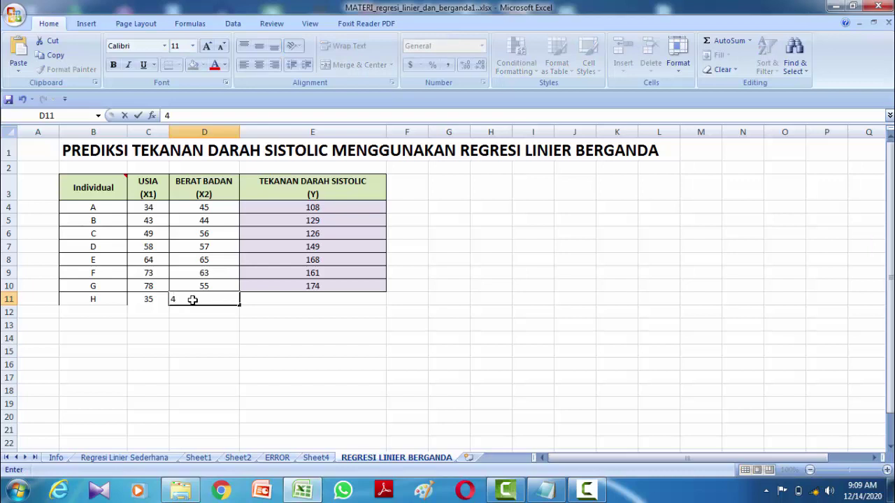
{"action": "type", "text": "3"}
{"action": "left_click", "coordinate": [253, 316]}
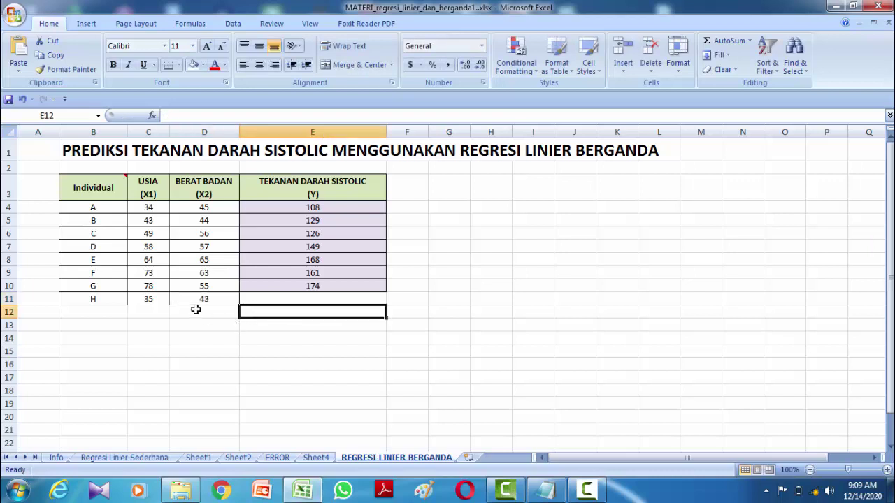
Put the ?? placeholder for H's blood pressure in E11 and select B11:E11
{"action": "left_click_drag", "start_coordinate": [158, 301], "coordinate": [192, 297]}
{"action": "left_click", "coordinate": [161, 210]}
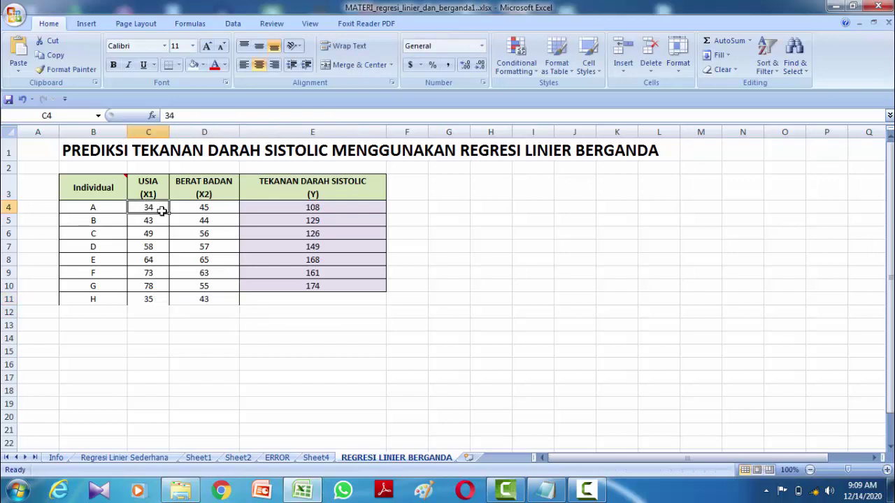
{"action": "left_click_drag", "start_coordinate": [162, 209], "coordinate": [204, 286]}
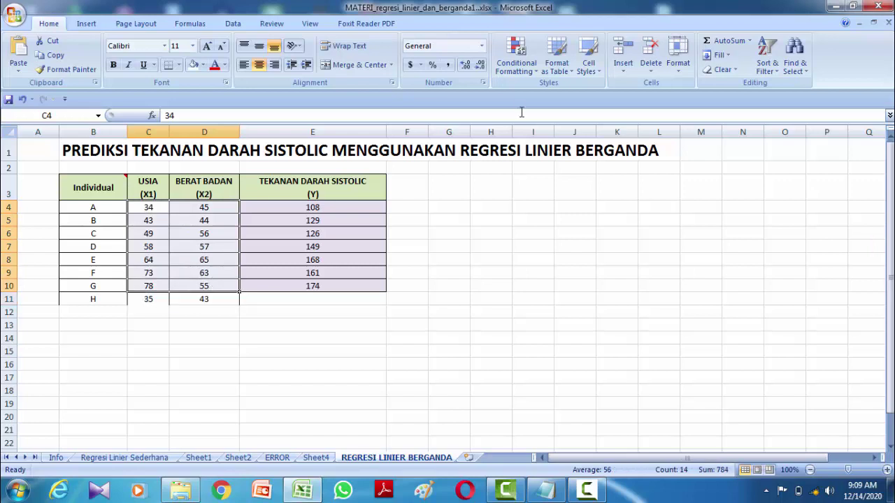
{"action": "left_click", "coordinate": [312, 300]}
{"action": "type", "text": "??"}
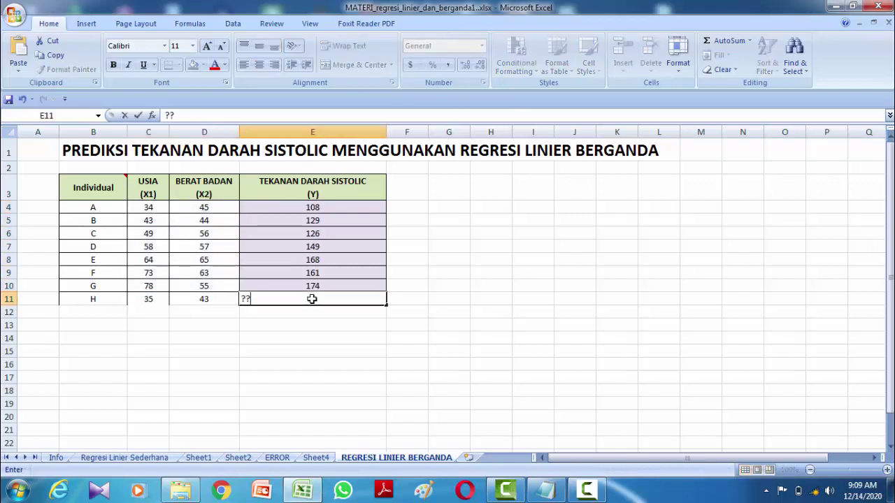
{"action": "left_click", "coordinate": [519, 364]}
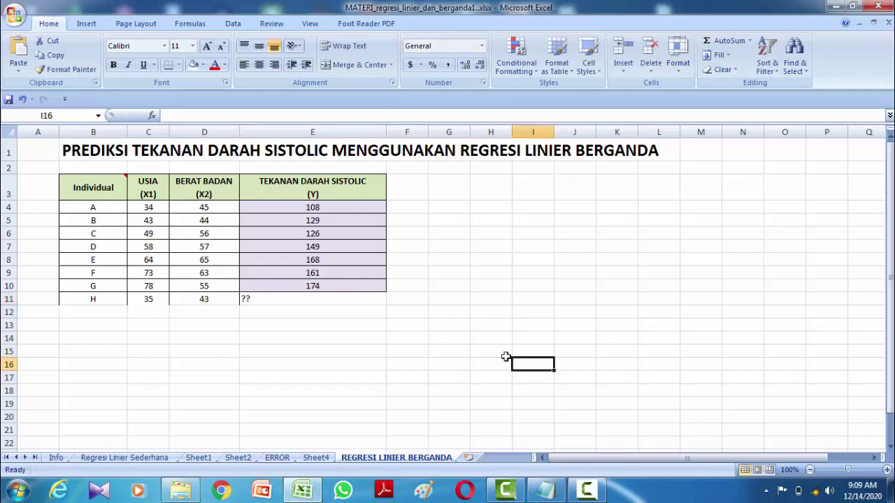
{"action": "left_click", "coordinate": [139, 302]}
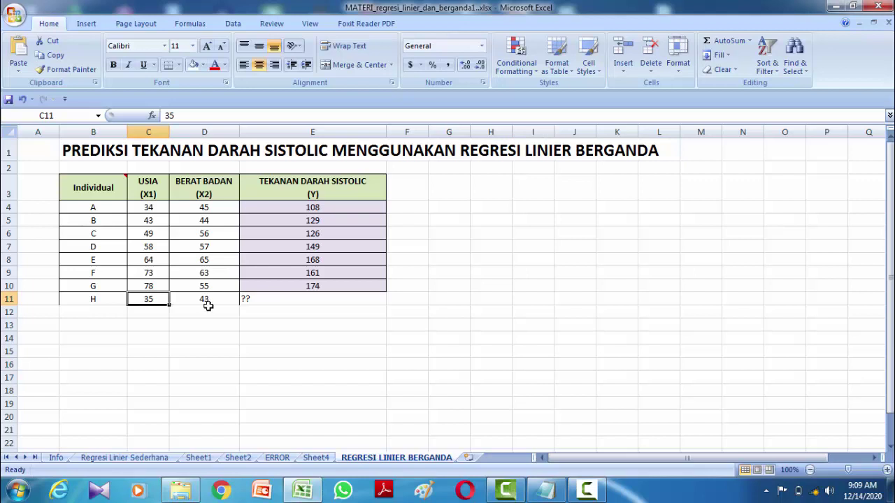
{"action": "left_click", "coordinate": [84, 302]}
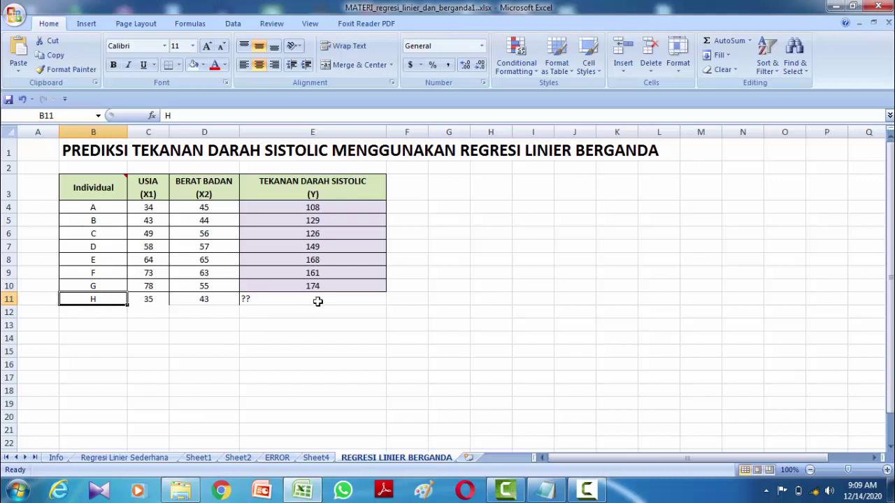
{"action": "left_click_drag", "start_coordinate": [315, 300], "coordinate": [97, 299]}
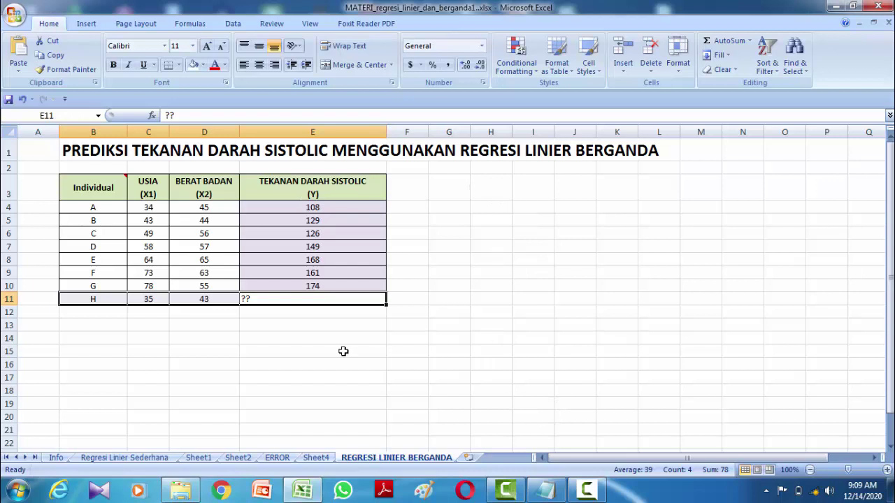
Go to Excel Options > Add-Ins and open the Excel Add-ins manager
{"action": "left_click", "coordinate": [235, 27]}
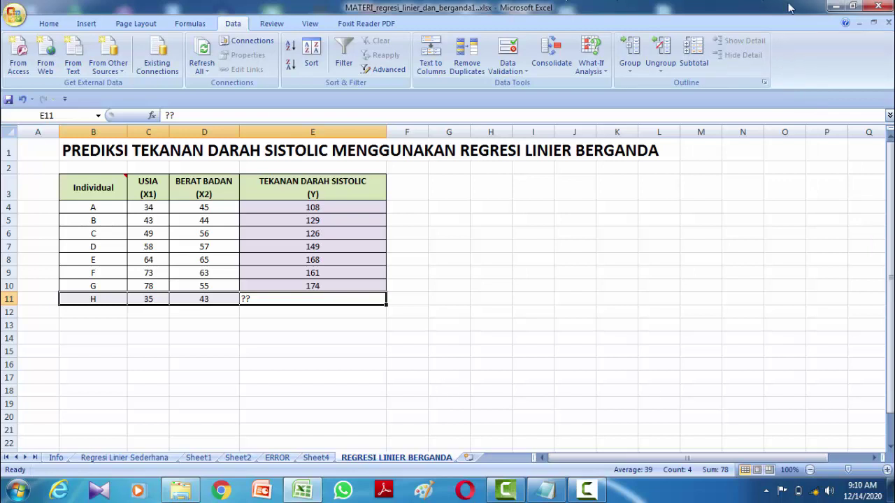
{"action": "left_click", "coordinate": [13, 17]}
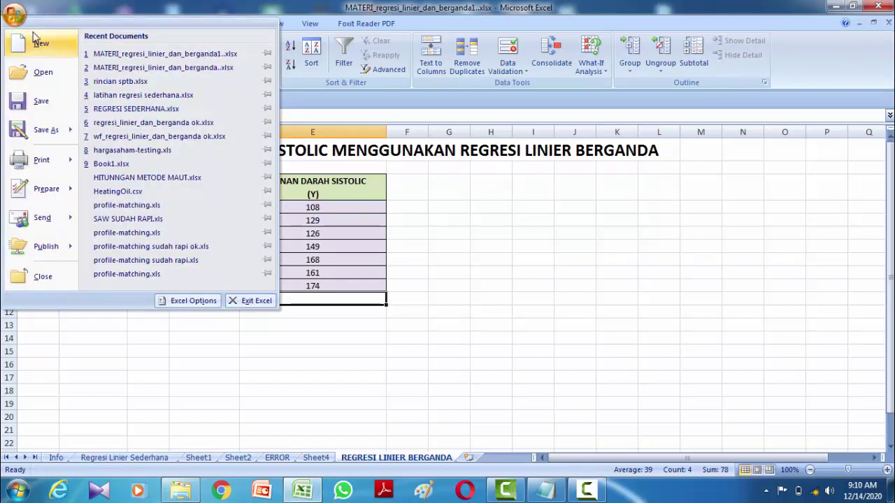
{"action": "left_click", "coordinate": [193, 305]}
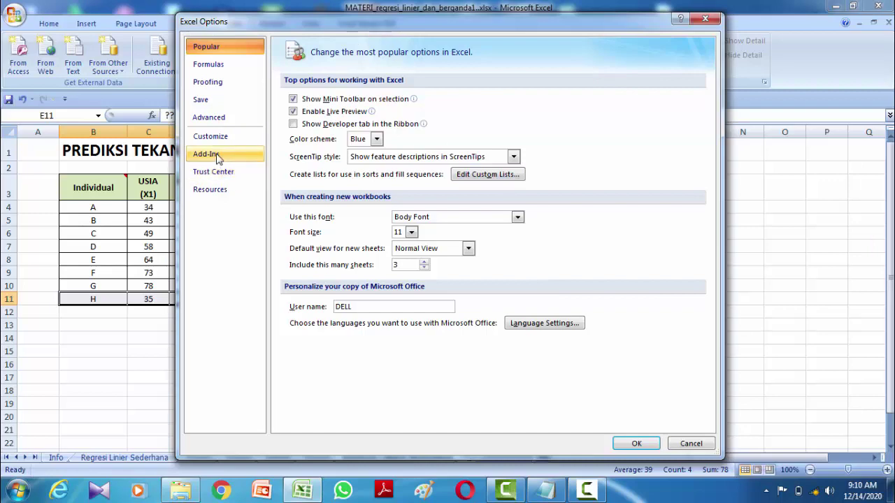
{"action": "left_click", "coordinate": [219, 157]}
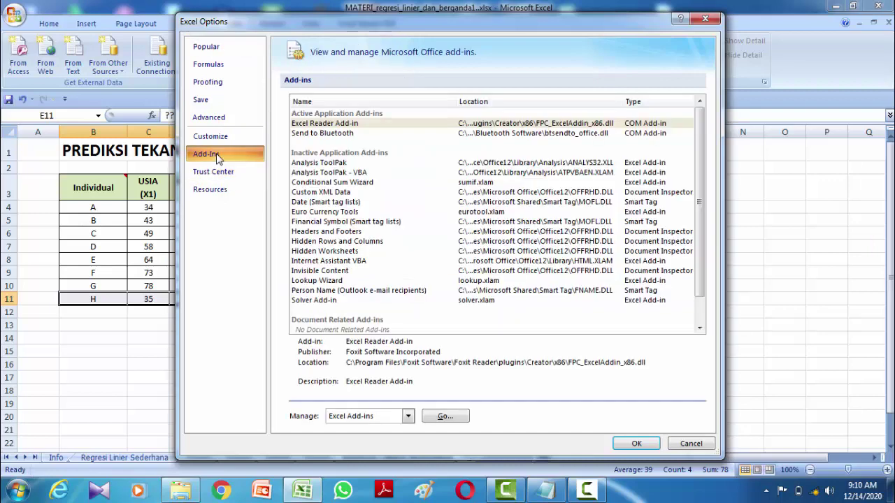
{"action": "left_click", "coordinate": [319, 164]}
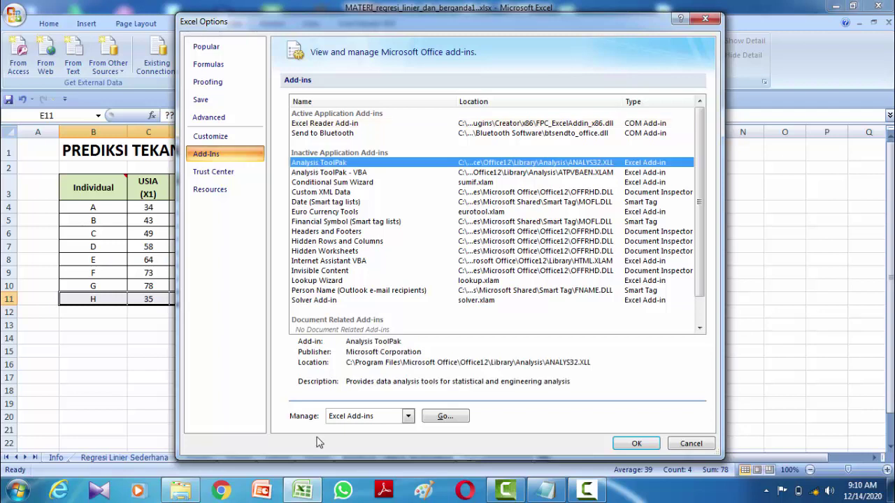
{"action": "left_click", "coordinate": [378, 417]}
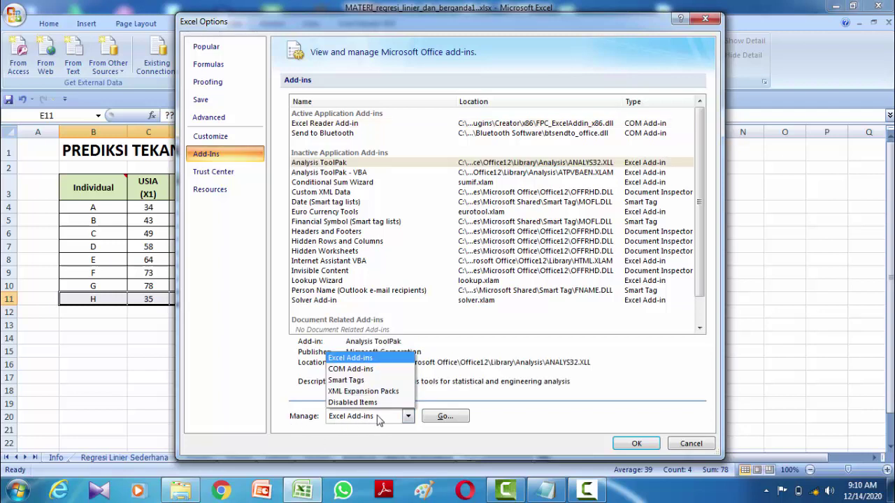
{"action": "left_click", "coordinate": [362, 362]}
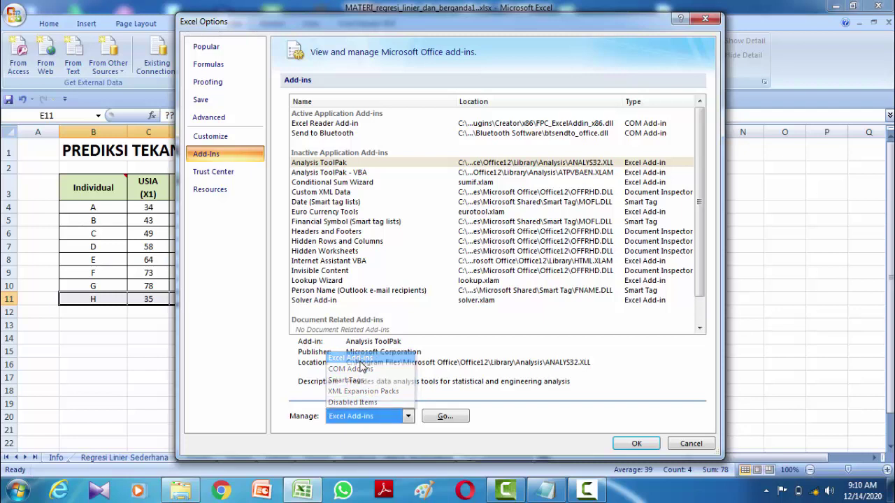
{"action": "left_click", "coordinate": [344, 165]}
{"action": "left_click", "coordinate": [360, 417]}
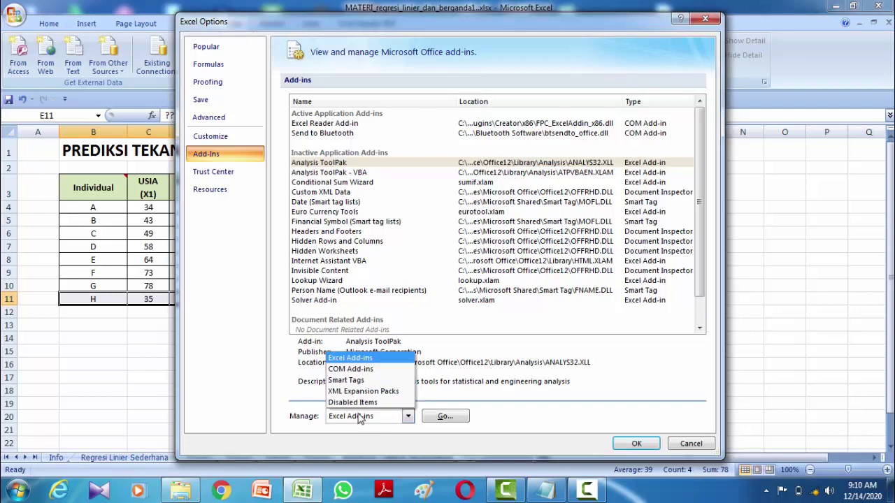
{"action": "left_click", "coordinate": [453, 418]}
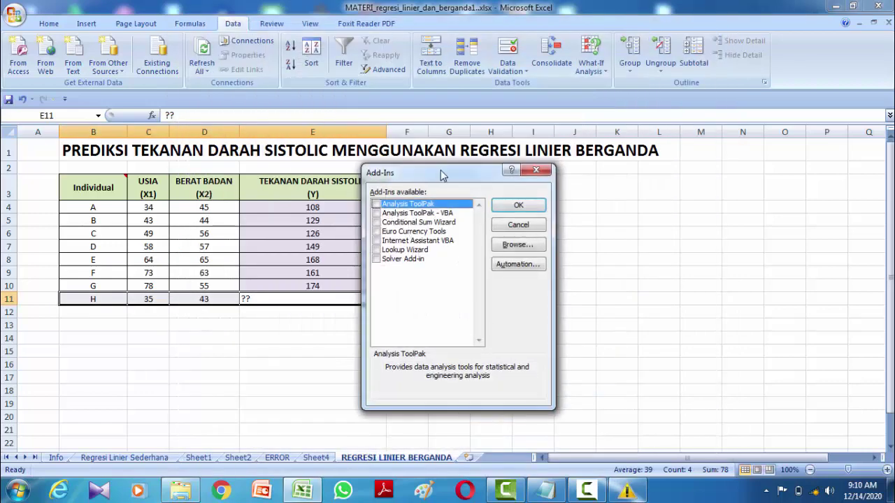
Check Analysis ToolPak in the Add-Ins dialog and confirm it
{"action": "left_click_drag", "start_coordinate": [440, 170], "coordinate": [441, 159]}
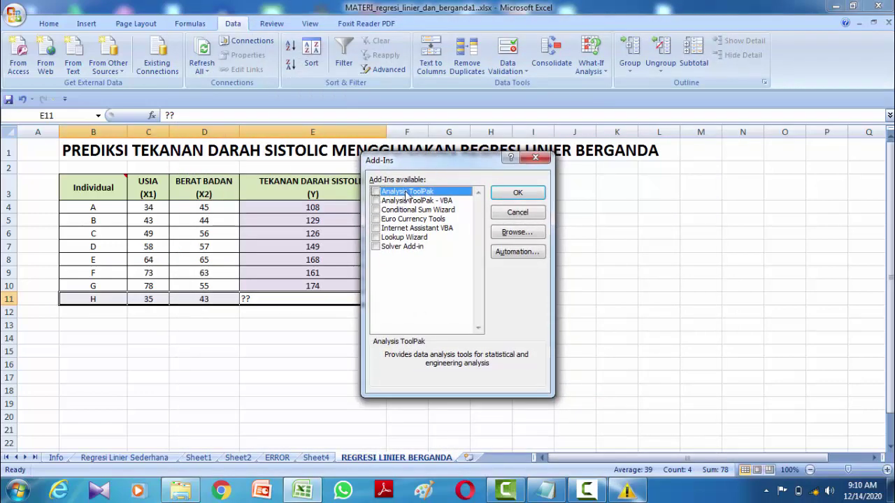
{"action": "left_click", "coordinate": [376, 192]}
{"action": "left_click", "coordinate": [532, 193]}
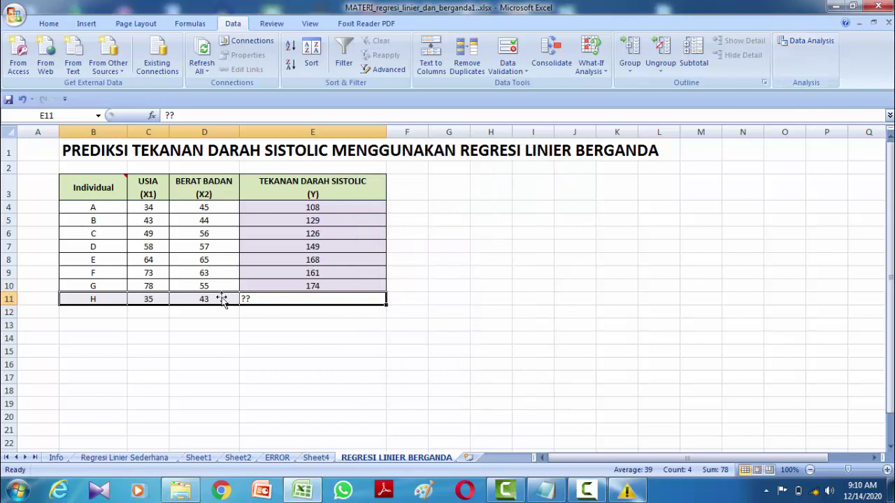
{"action": "left_click", "coordinate": [262, 356]}
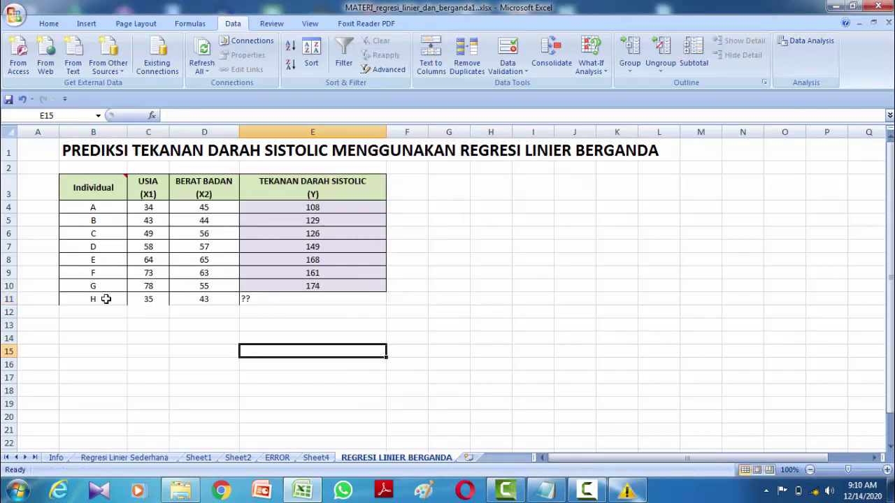
Choose Regression from the Data Analysis tools list to open its dialog
{"action": "left_click_drag", "start_coordinate": [105, 300], "coordinate": [267, 301]}
{"action": "left_click", "coordinate": [320, 348]}
{"action": "left_click", "coordinate": [808, 42]}
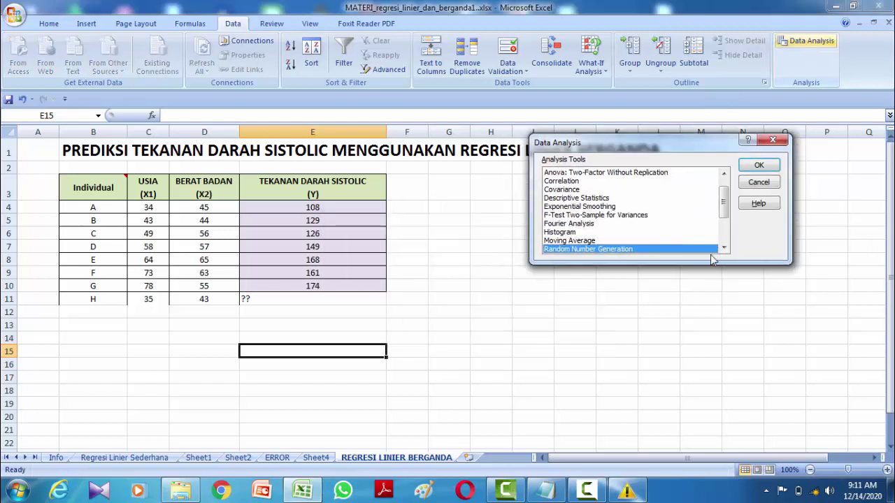
{"action": "left_click_drag", "start_coordinate": [724, 210], "coordinate": [725, 240]}
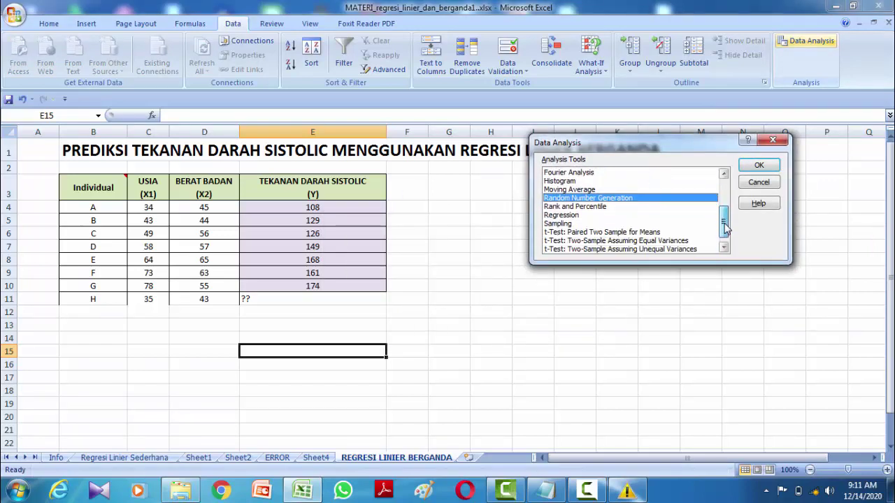
{"action": "left_click", "coordinate": [570, 208]}
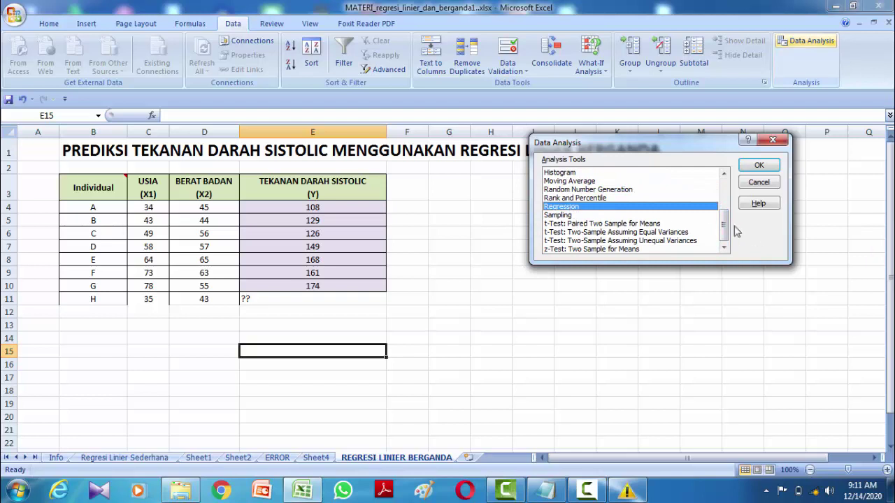
{"action": "left_click_drag", "start_coordinate": [726, 228], "coordinate": [724, 201]}
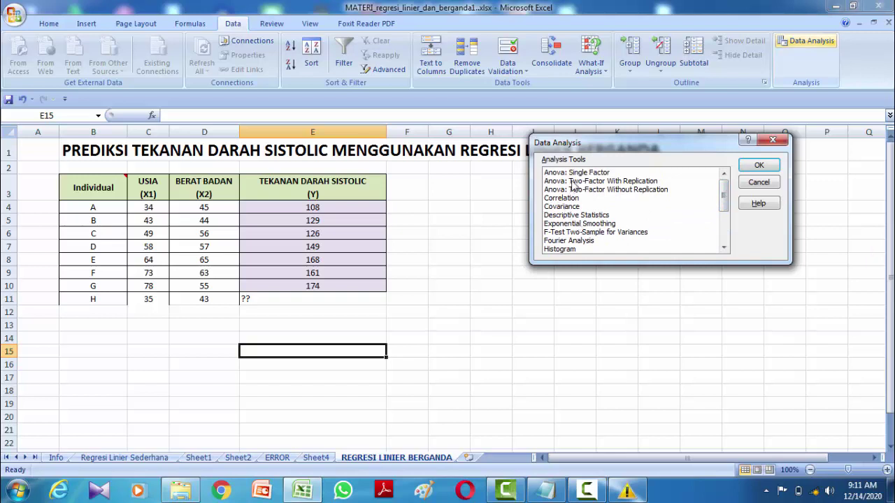
{"action": "left_click_drag", "start_coordinate": [725, 195], "coordinate": [724, 225]}
{"action": "left_click", "coordinate": [568, 214]}
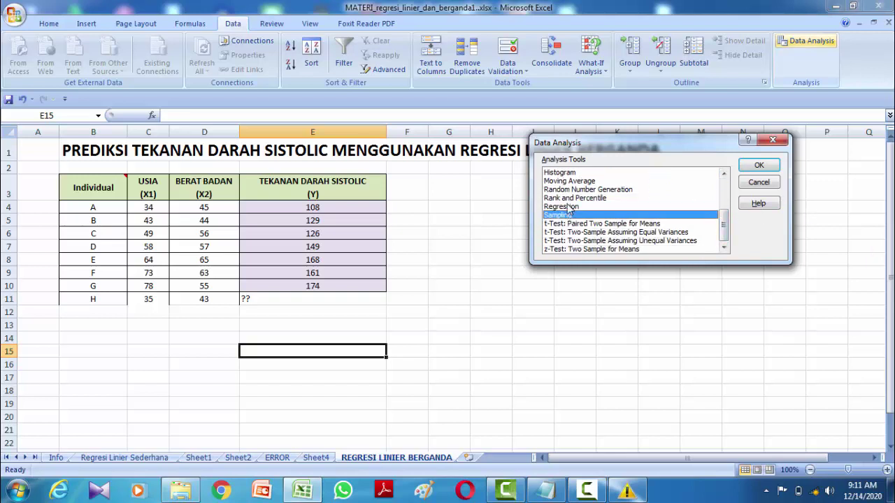
{"action": "left_click", "coordinate": [569, 207]}
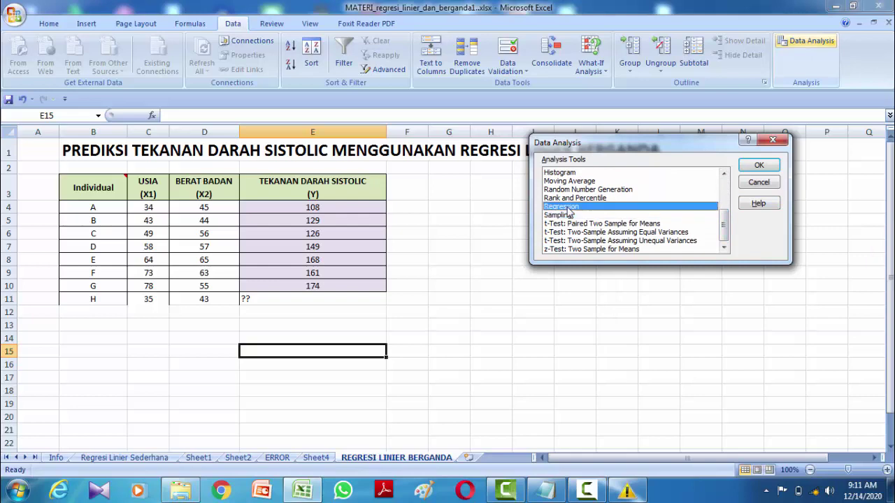
{"action": "left_click", "coordinate": [760, 168]}
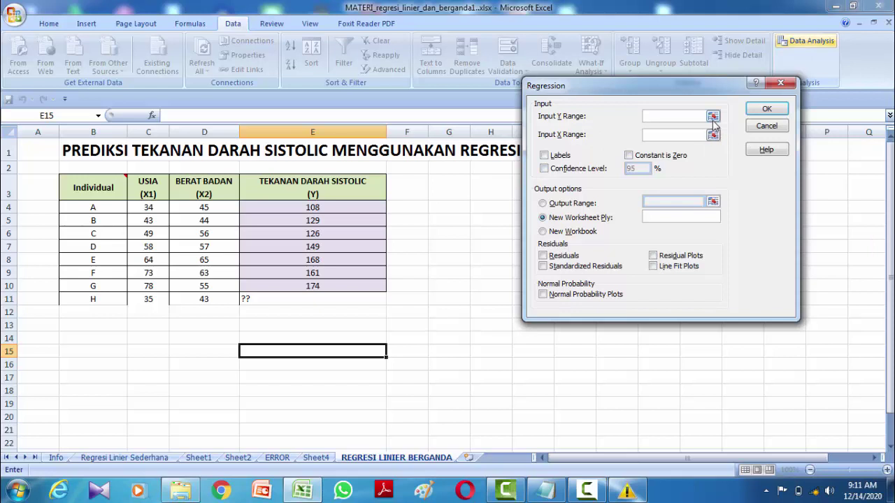
Run Regression with Y range $E$4:$E$10, X range $C$4:$D$10 and 95% confidence
{"action": "left_click", "coordinate": [712, 116]}
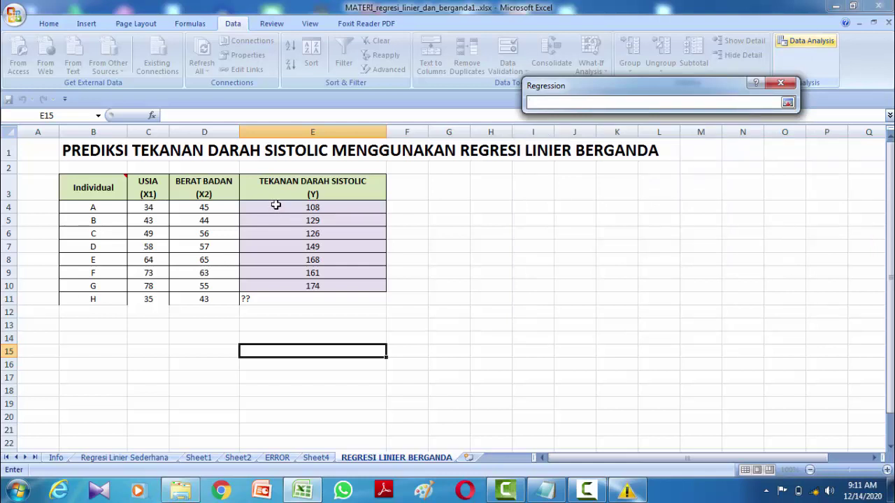
{"action": "left_click_drag", "start_coordinate": [276, 205], "coordinate": [307, 286]}
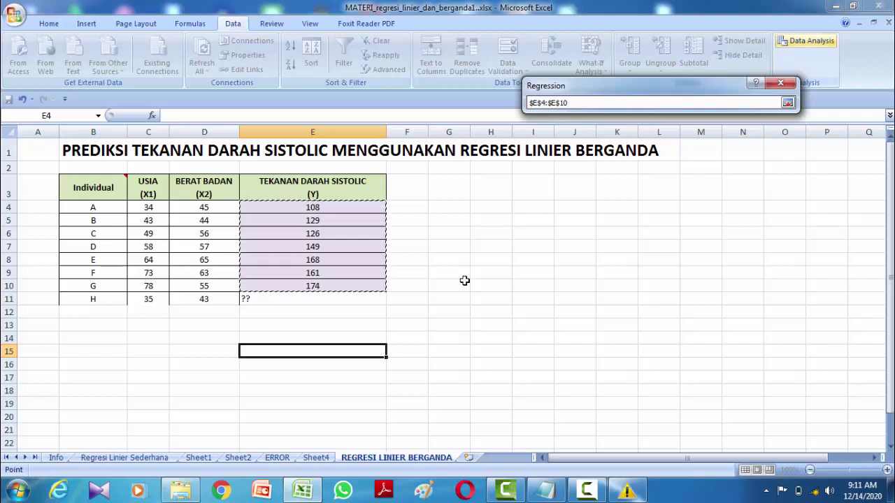
{"action": "left_click", "coordinate": [788, 104]}
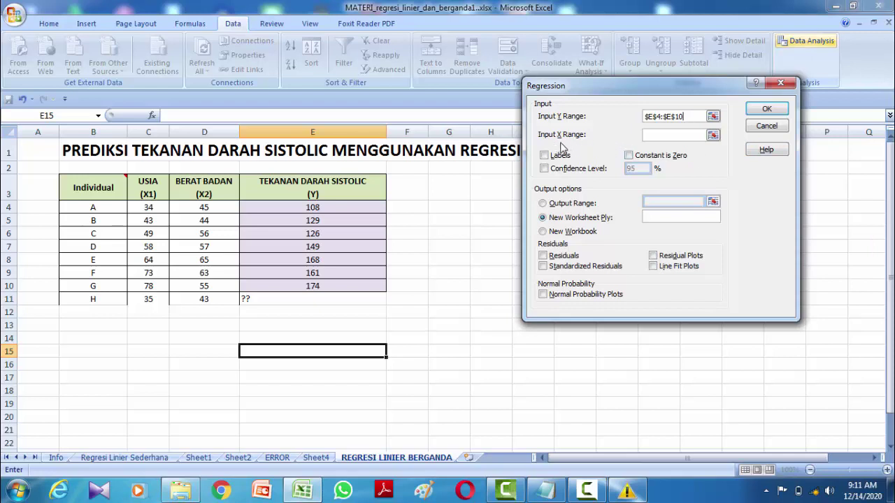
{"action": "left_click", "coordinate": [713, 135]}
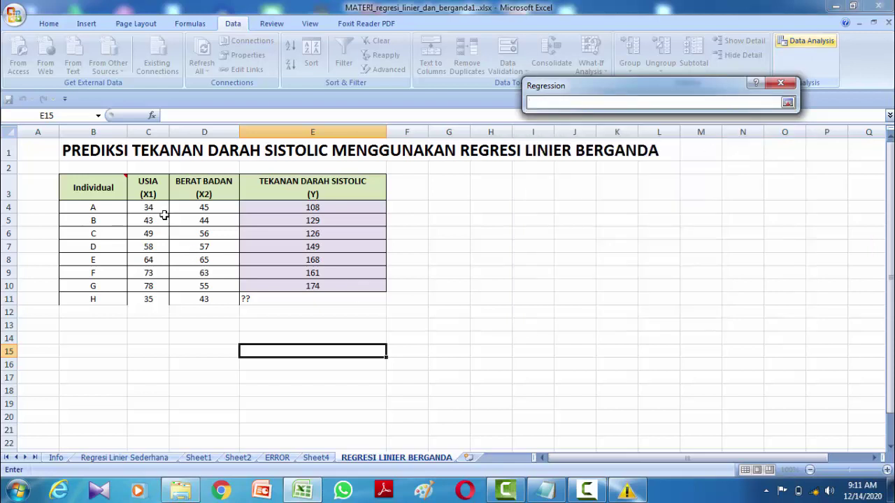
{"action": "left_click_drag", "start_coordinate": [158, 206], "coordinate": [221, 283]}
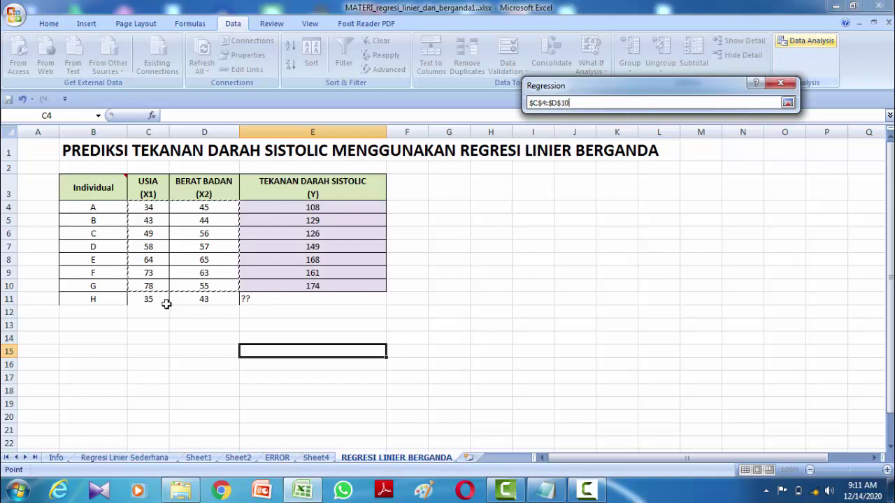
{"action": "left_click_drag", "start_coordinate": [149, 204], "coordinate": [223, 289]}
{"action": "left_click", "coordinate": [782, 85]}
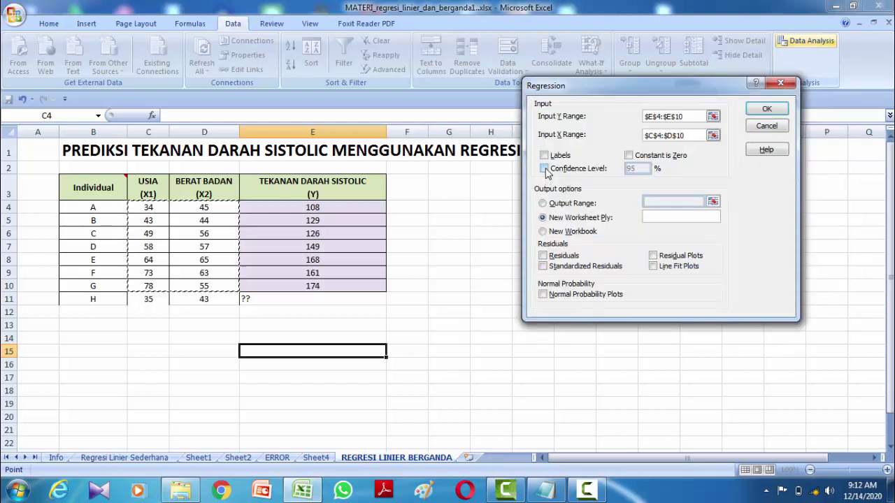
{"action": "left_click", "coordinate": [545, 169]}
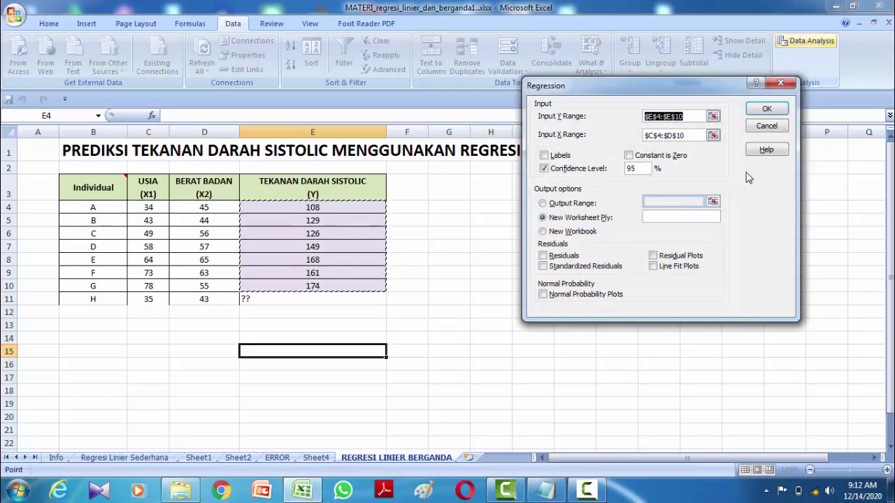
{"action": "left_click", "coordinate": [767, 110]}
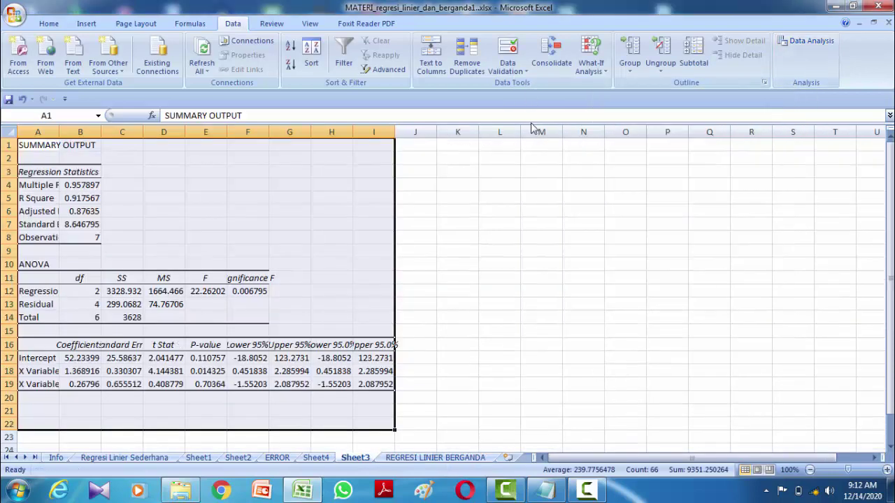
Insert a blank column A before the output and widen columns B and C
{"action": "left_click", "coordinate": [520, 209]}
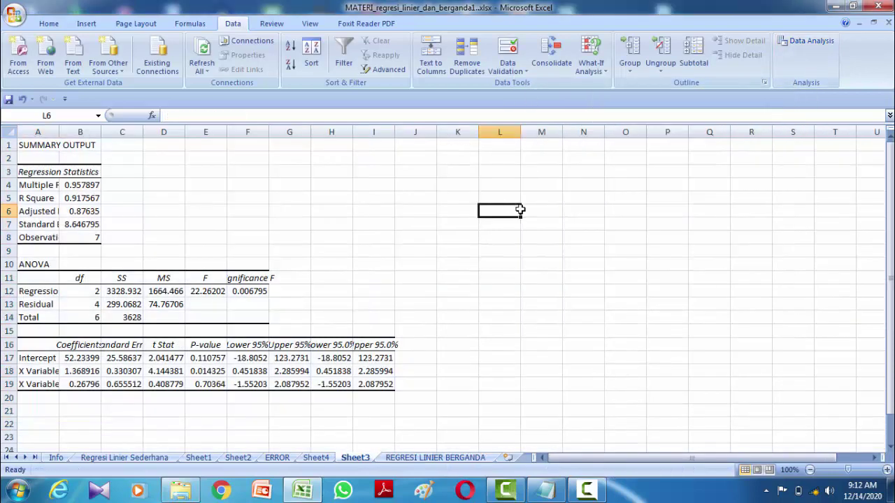
{"action": "right_click", "coordinate": [42, 133]}
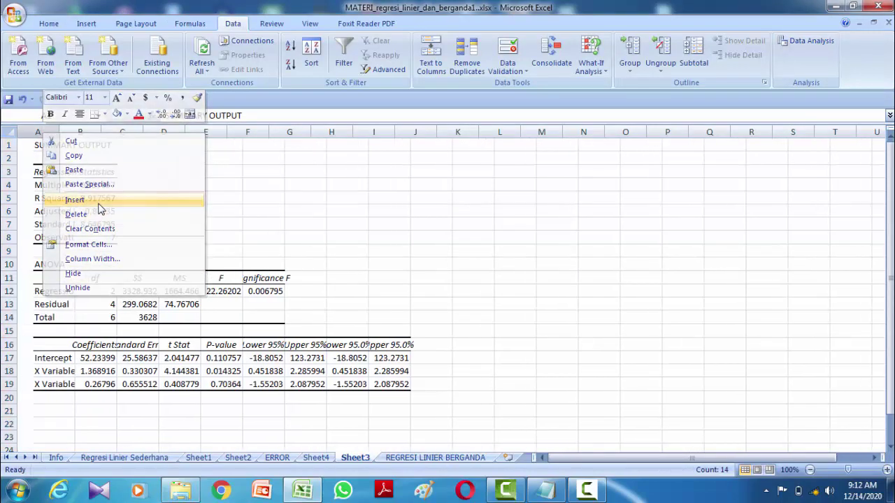
{"action": "left_click", "coordinate": [100, 203]}
{"action": "left_click", "coordinate": [462, 260]}
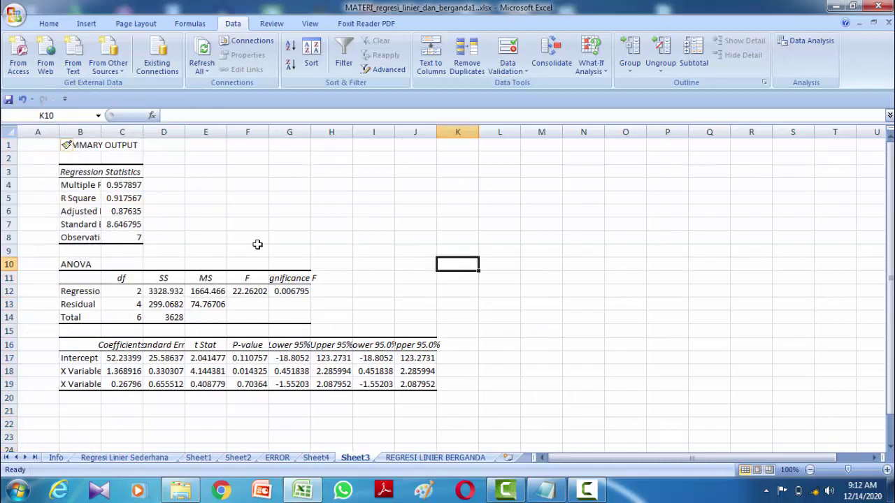
{"action": "left_click_drag", "start_coordinate": [101, 132], "coordinate": [259, 132]}
{"action": "left_click", "coordinate": [489, 232]}
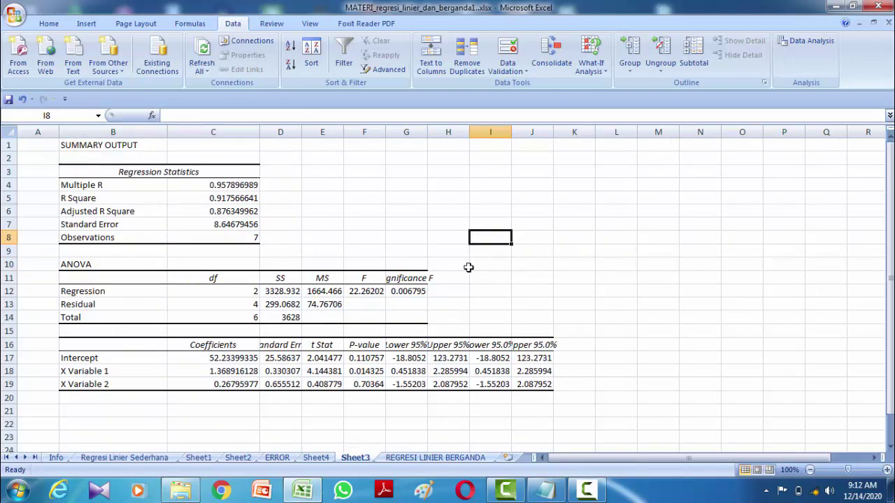
{"action": "scroll", "coordinate": [468, 267], "scroll_direction": "down", "scroll_amount": 1}
{"action": "scroll", "coordinate": [465, 269], "scroll_direction": "up", "scroll_amount": 1}
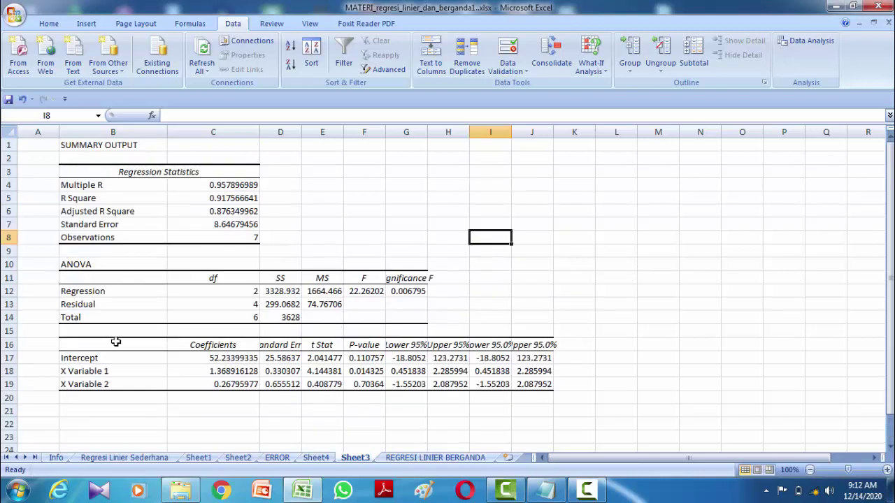
{"action": "left_click", "coordinate": [121, 210]}
{"action": "left_click", "coordinate": [146, 189]}
{"action": "left_click", "coordinate": [140, 210]}
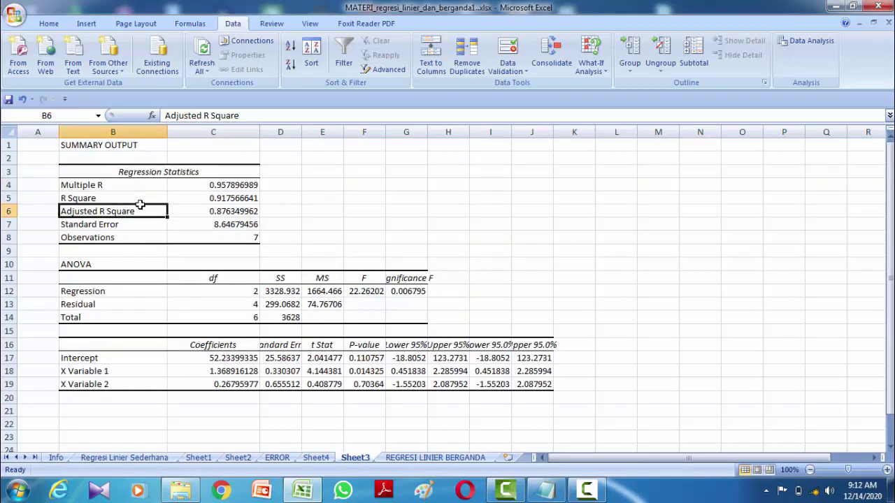
{"action": "left_click", "coordinate": [110, 357]}
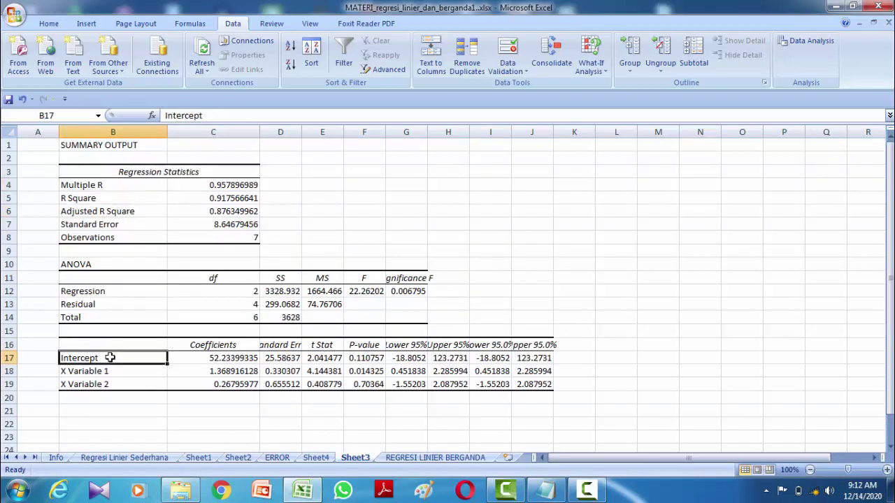
{"action": "left_click_drag", "start_coordinate": [110, 357], "coordinate": [220, 386]}
{"action": "left_click", "coordinate": [105, 357]}
{"action": "left_click", "coordinate": [228, 358]}
{"action": "left_click", "coordinate": [130, 360]}
{"action": "left_click", "coordinate": [212, 358]}
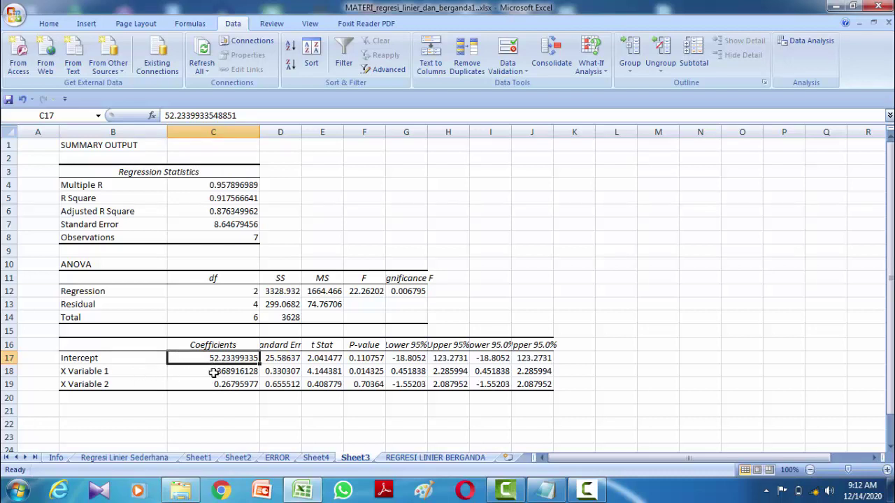
{"action": "left_click", "coordinate": [229, 376]}
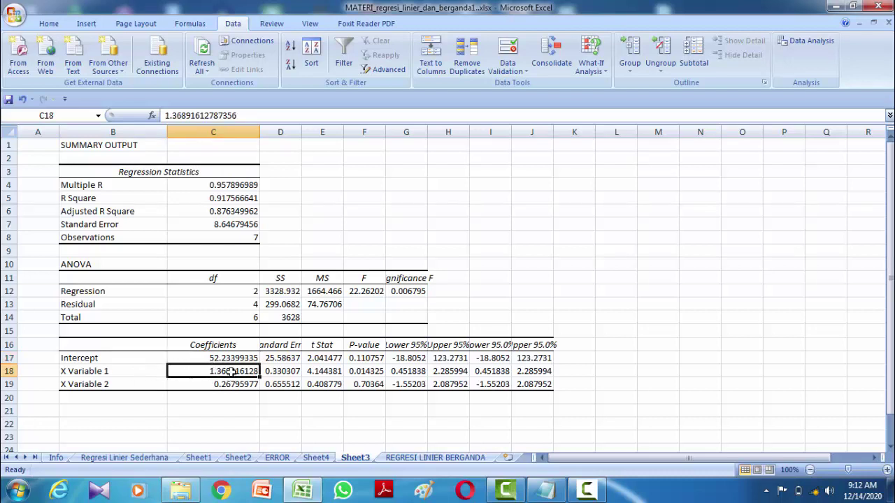
{"action": "left_click", "coordinate": [112, 386]}
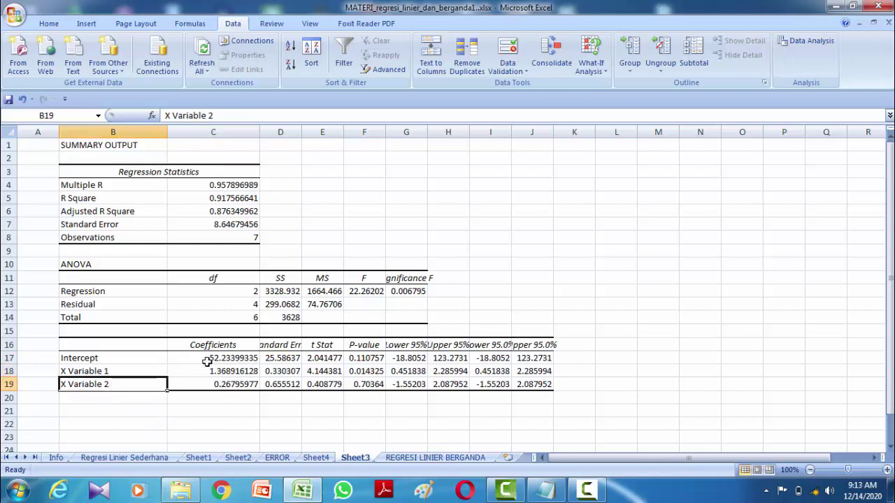
{"action": "left_click_drag", "start_coordinate": [119, 358], "coordinate": [240, 377]}
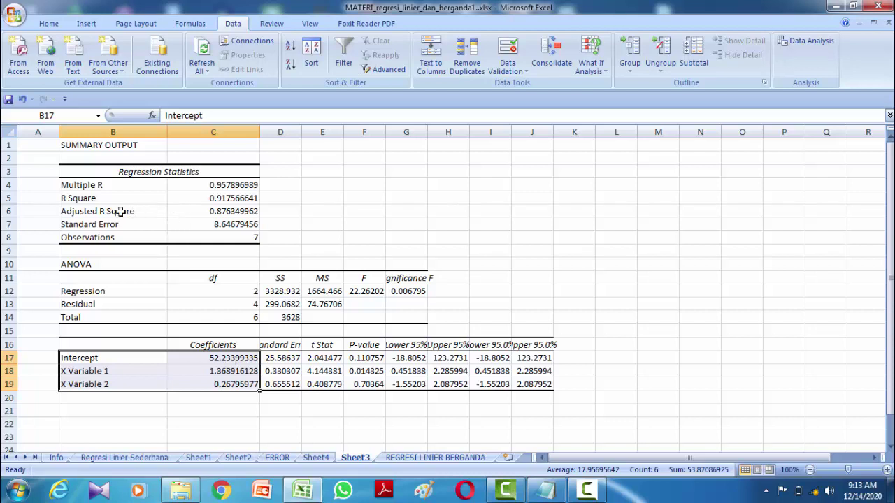
{"action": "left_click_drag", "start_coordinate": [121, 211], "coordinate": [230, 213]}
{"action": "left_click", "coordinate": [231, 212]}
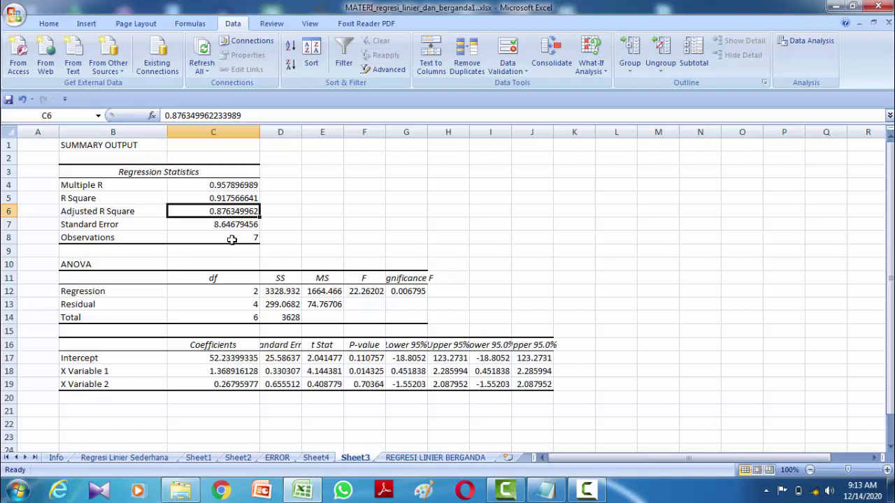
{"action": "left_click", "coordinate": [287, 210]}
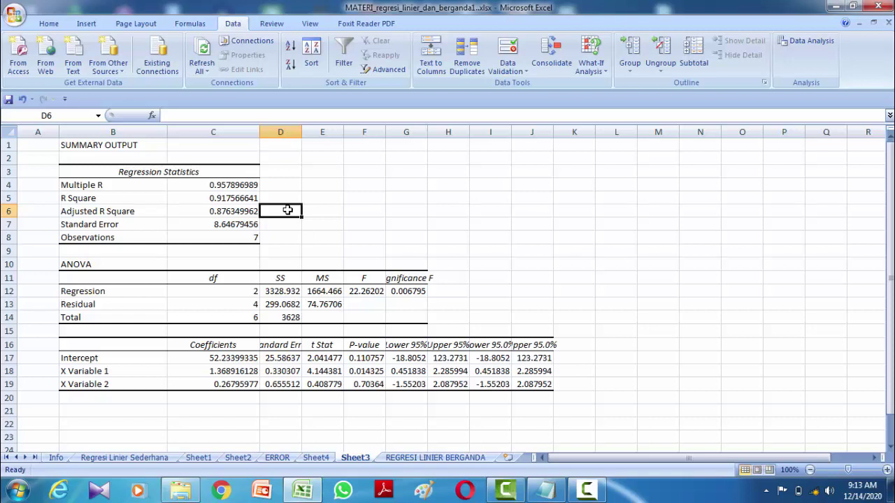
{"action": "left_click", "coordinate": [233, 214]}
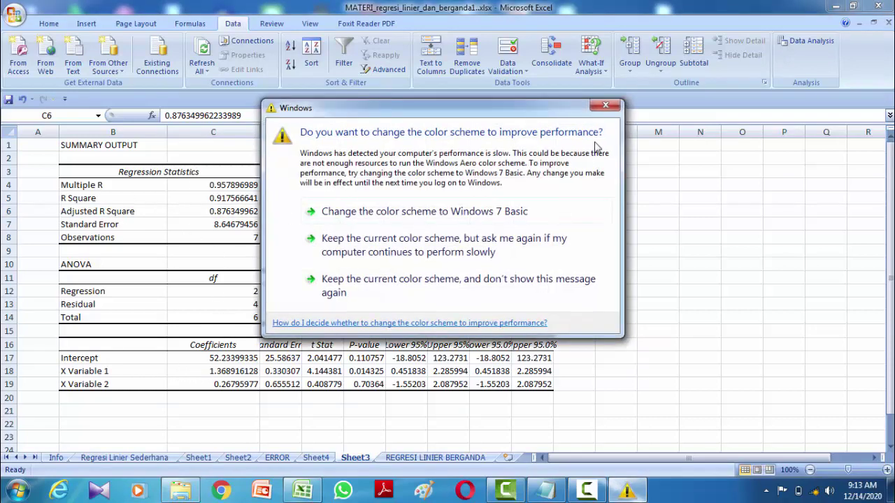
{"action": "left_click", "coordinate": [605, 107]}
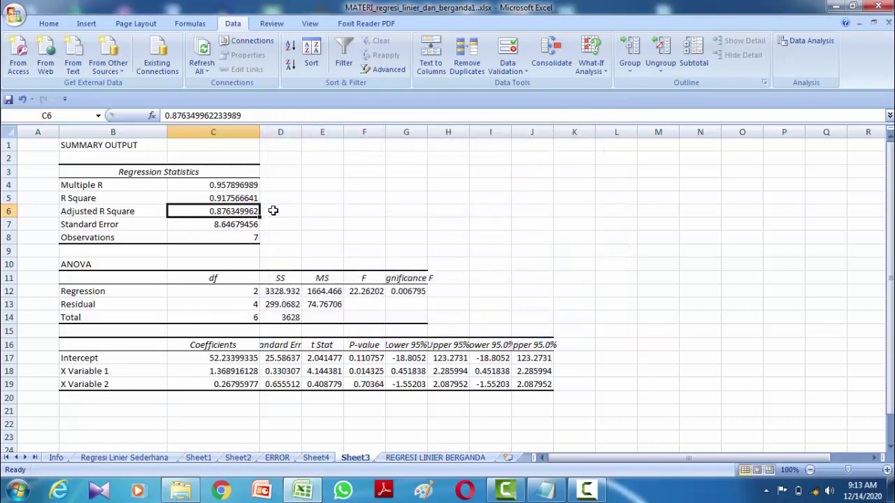
{"action": "left_click", "coordinate": [293, 211]}
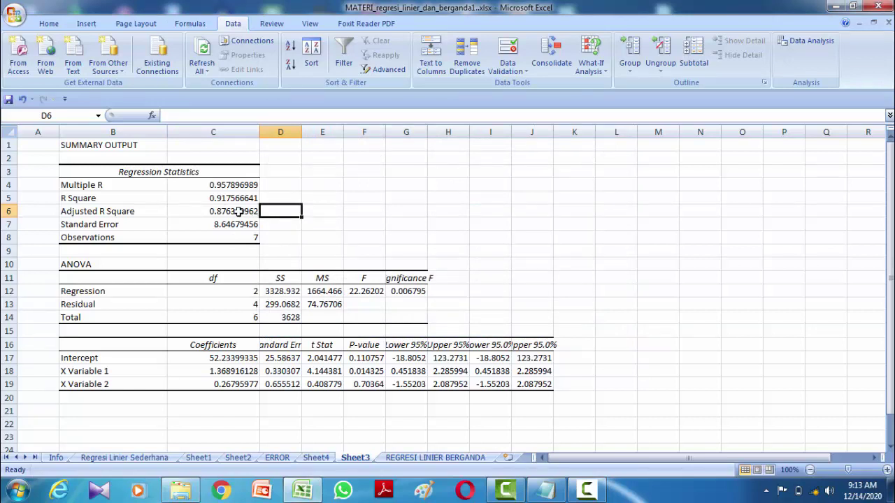
{"action": "left_click", "coordinate": [238, 211]}
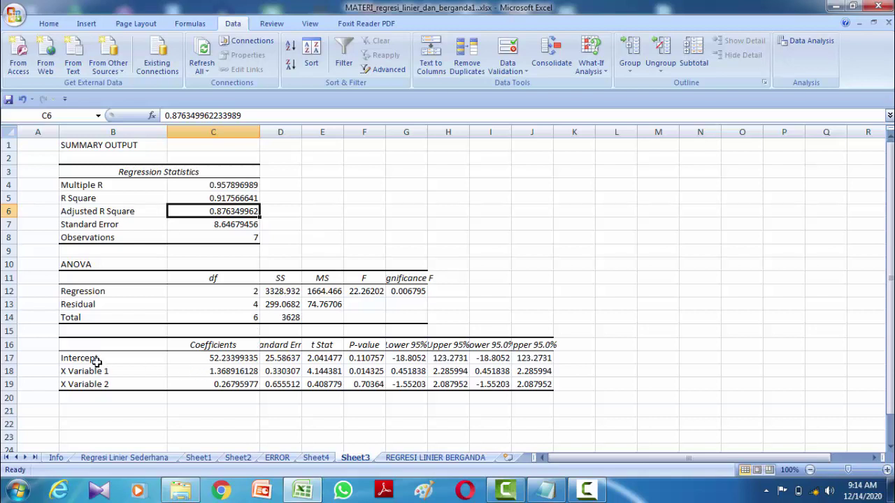
{"action": "left_click_drag", "start_coordinate": [97, 360], "coordinate": [217, 377]}
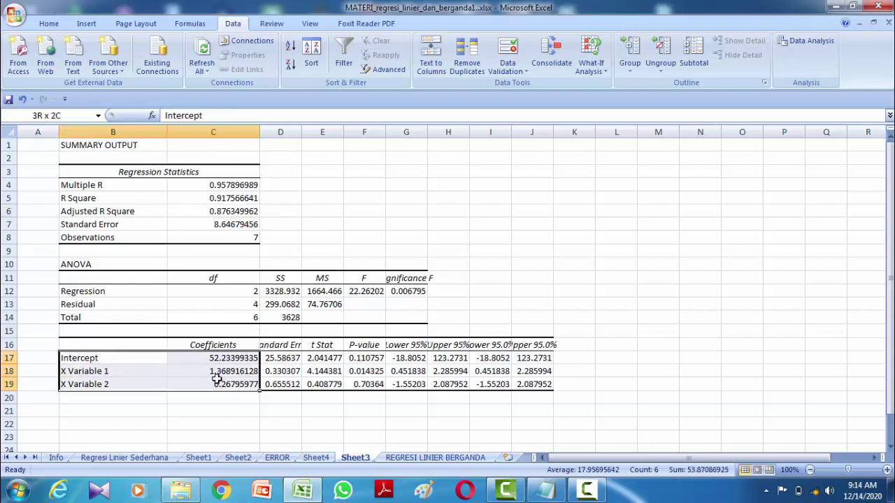
Copy coefficients B17:C19 and paste them at E13 on REGRESI LINIER BERGANDA
{"action": "right_click", "coordinate": [215, 379]}
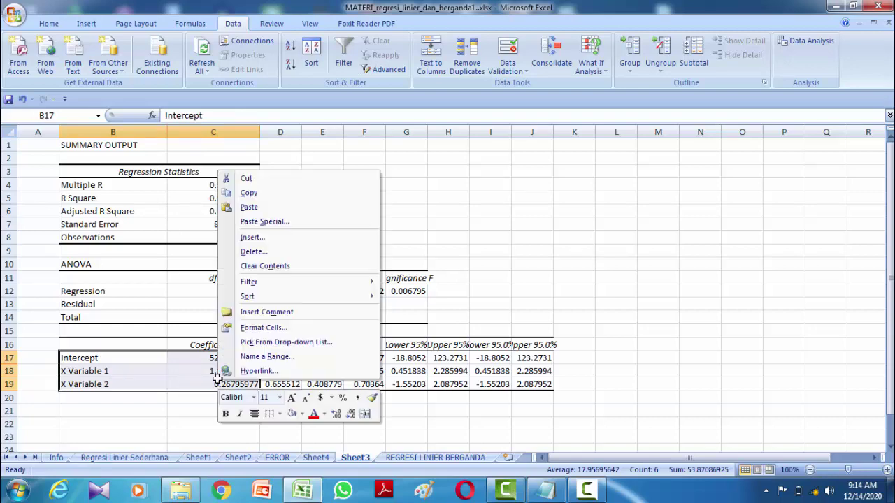
{"action": "left_click", "coordinate": [273, 193]}
{"action": "left_click", "coordinate": [434, 457]}
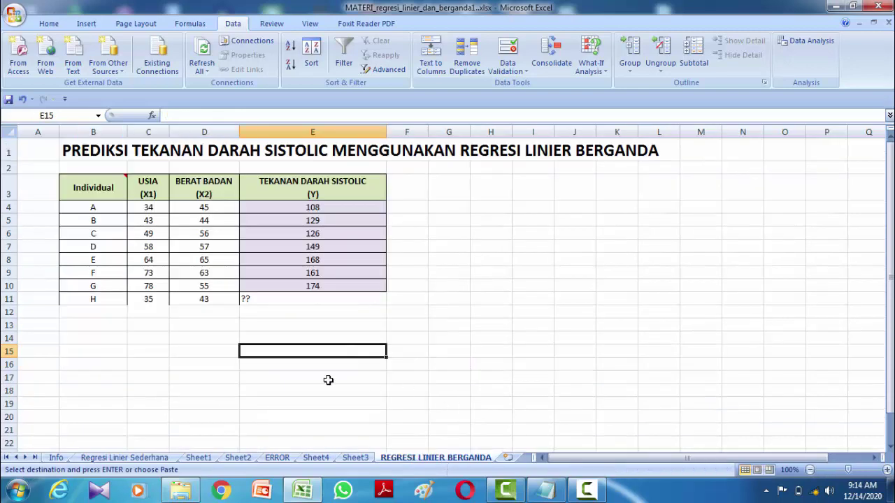
{"action": "right_click", "coordinate": [350, 328]}
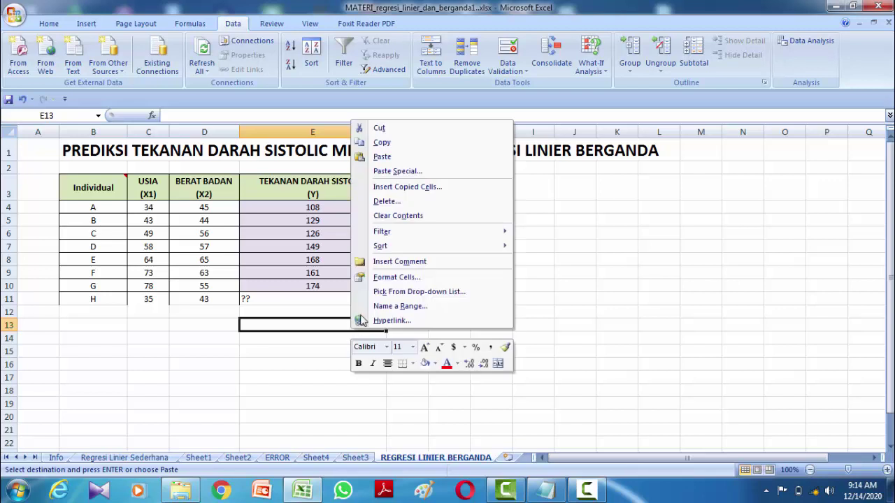
{"action": "left_click", "coordinate": [411, 160]}
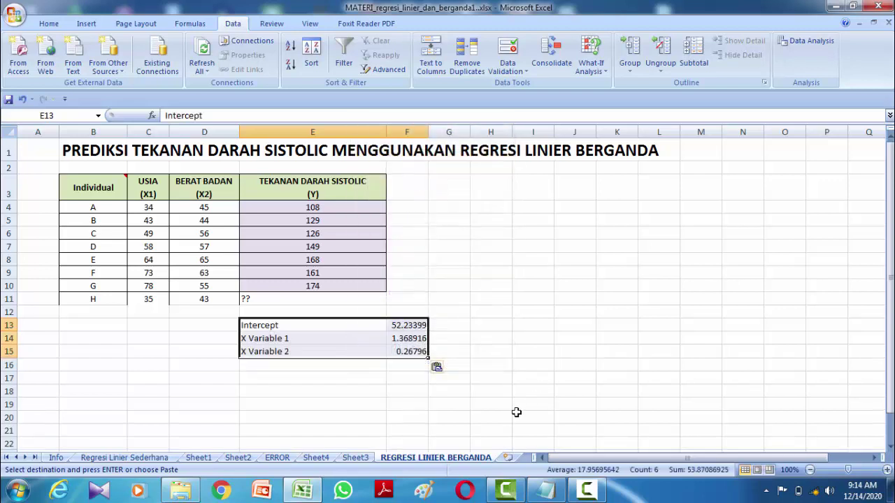
{"action": "left_click", "coordinate": [517, 416]}
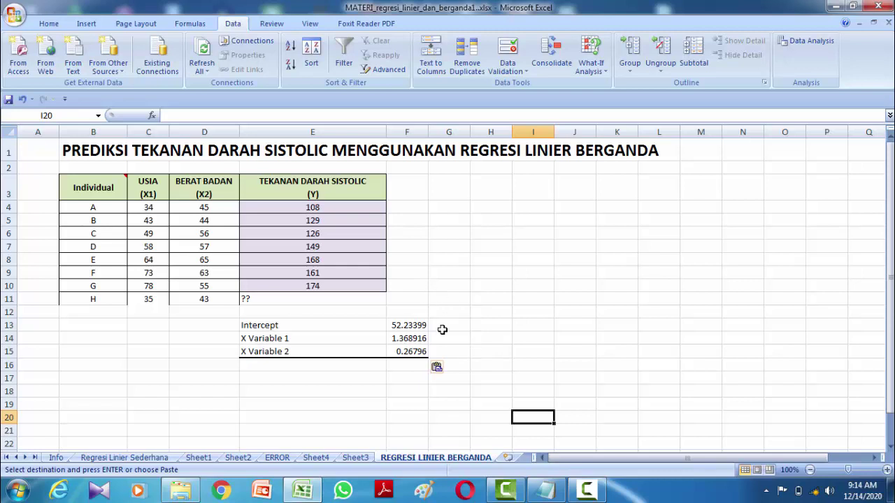
Type the labels a, koef x1 and koef x2 into G13, G14 and G15
{"action": "left_click", "coordinate": [455, 323]}
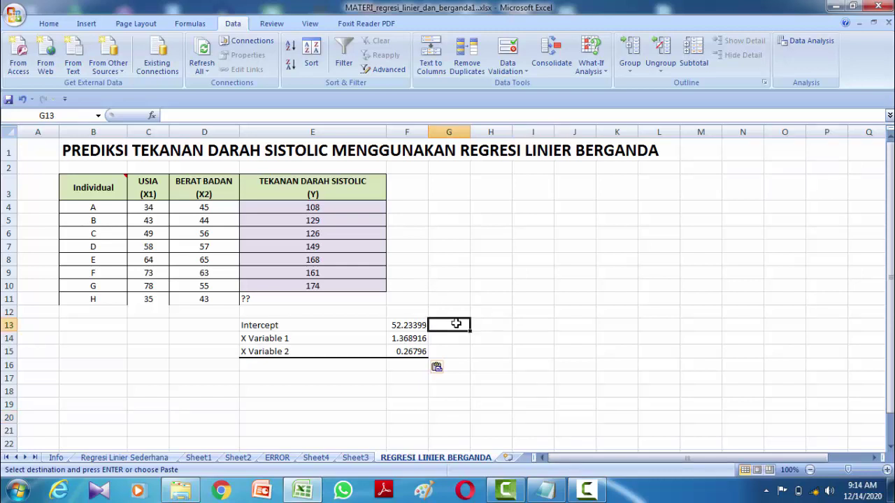
{"action": "key", "text": "Caps_Lock"}
{"action": "type", "text": "a"}
{"action": "key", "text": "Return"}
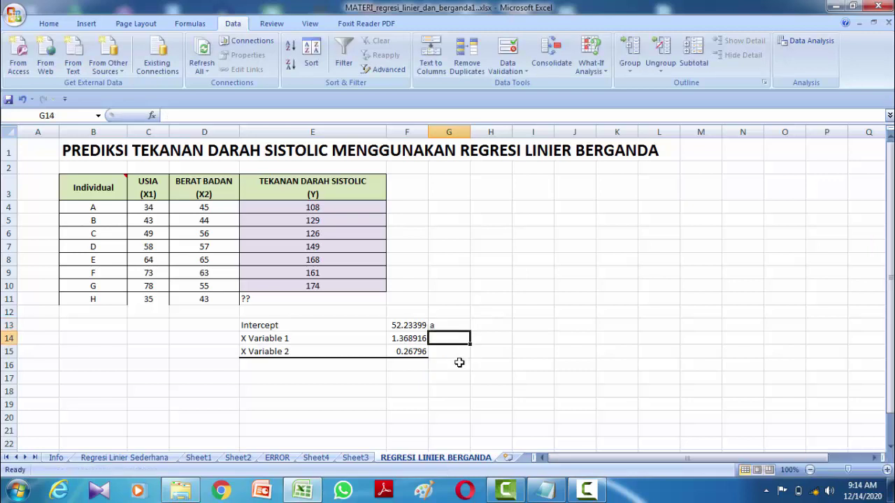
{"action": "type", "text": "k"}
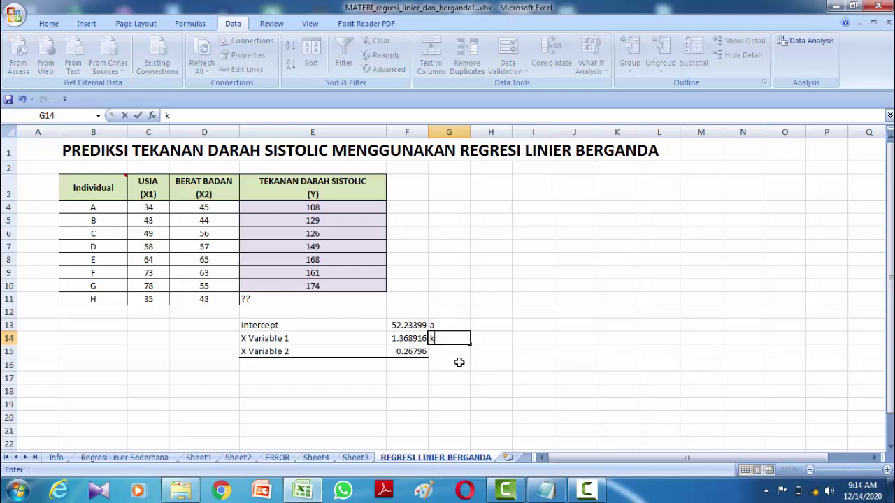
{"action": "type", "text": "oef"}
{"action": "type", "text": " x1"}
{"action": "key", "text": "Return"}
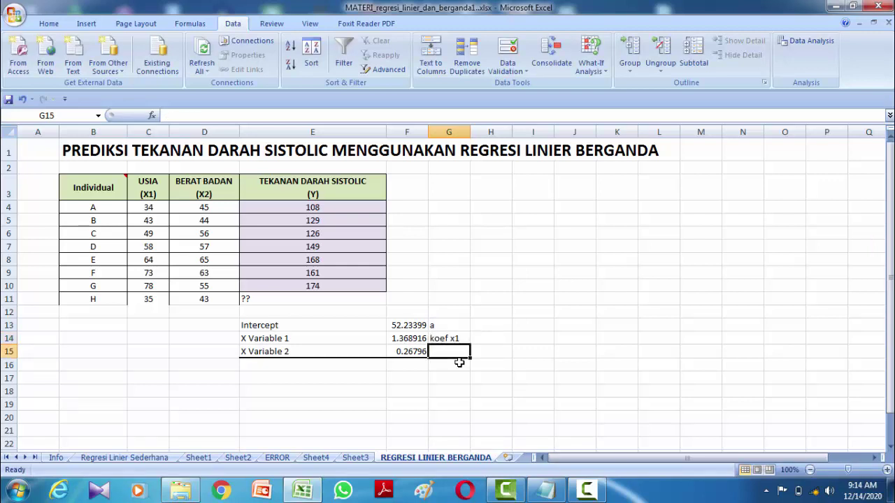
{"action": "type", "text": "koef x1"}
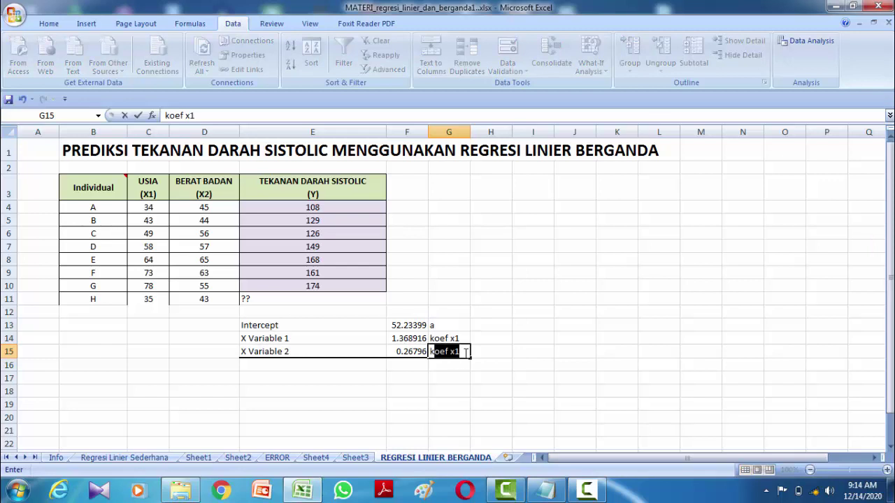
{"action": "left_click", "coordinate": [465, 351]}
{"action": "key", "text": "BackSpace"}
{"action": "type", "text": "2"}
{"action": "left_click", "coordinate": [609, 407]}
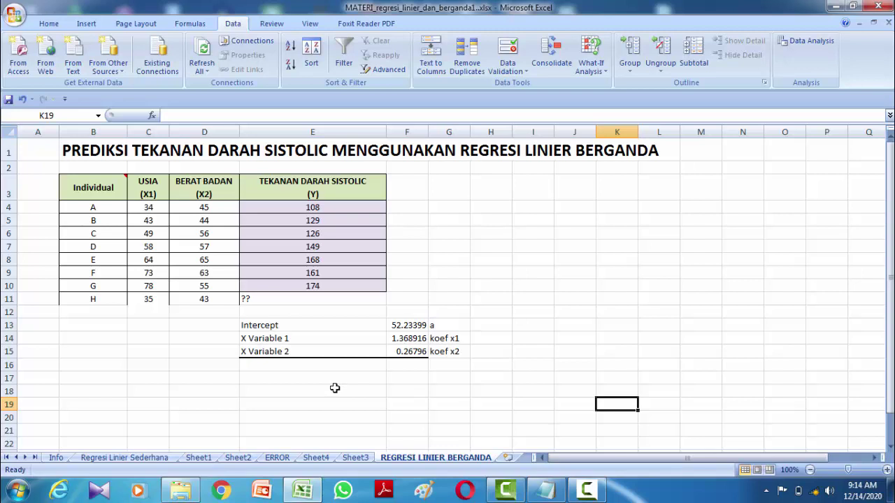
Type the equation 'Y= a+ bX' into cell E17
{"action": "left_click", "coordinate": [338, 378]}
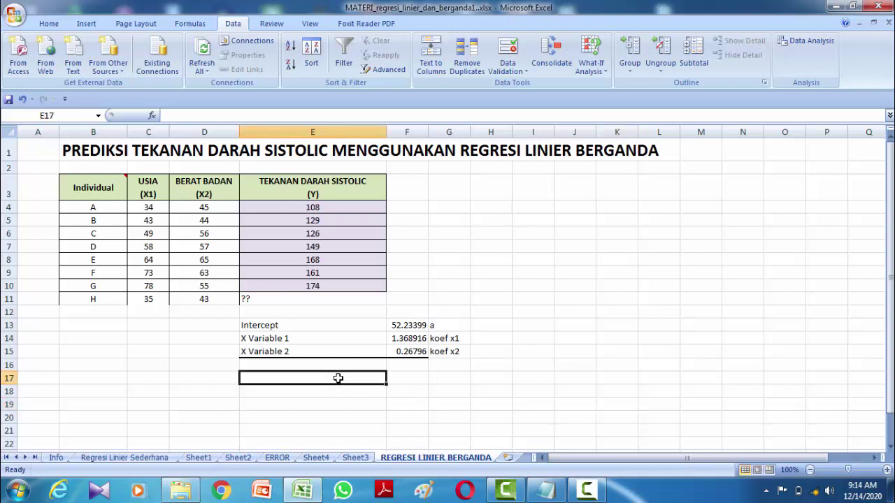
{"action": "key", "text": "Caps_Lock"}
{"action": "type", "text": "="}
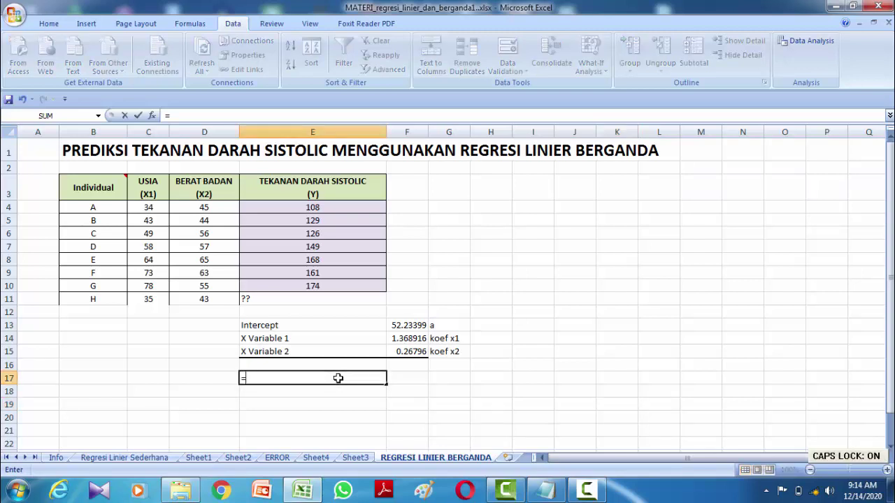
{"action": "key", "text": "BackSpace"}
{"action": "type", "text": "Y="}
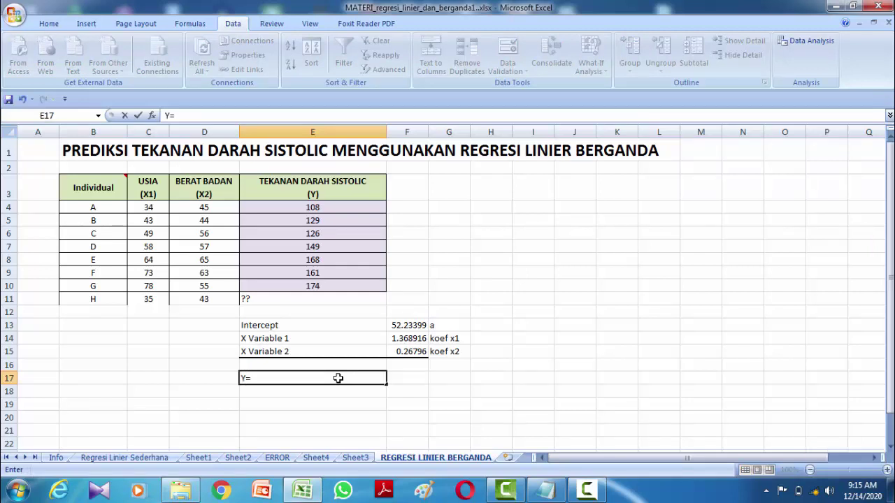
{"action": "type", "text": " A"}
{"action": "key", "text": "BackSpace"}
{"action": "key", "text": "Caps_Lock"}
{"action": "type", "text": "a"}
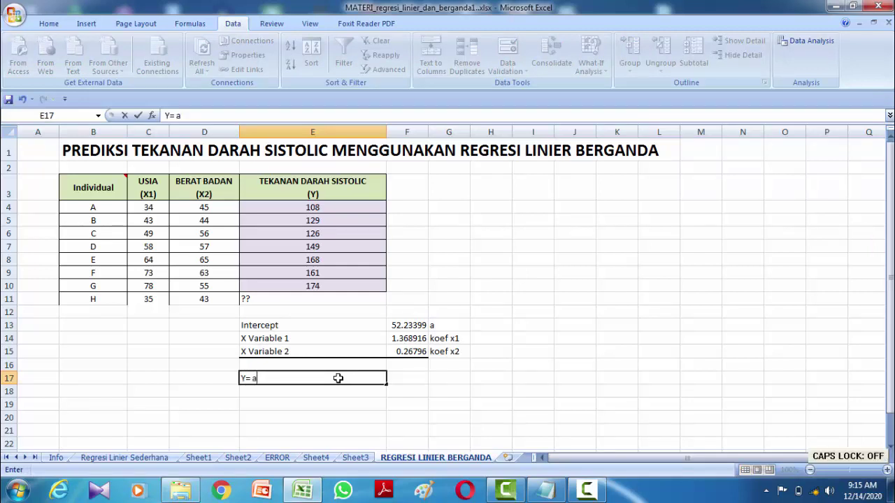
{"action": "type", "text": "="}
{"action": "key", "text": "BackSpace"}
{"action": "type", "text": "+"}
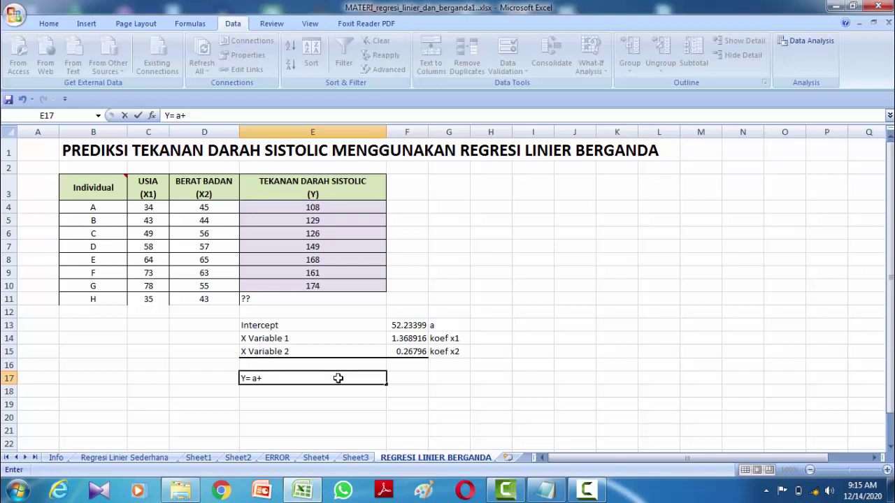
{"action": "type", "text": " bX"}
Commit 'Y= a+ bX' and label D17 'linier sederhana' and D18 'linier berganda'
{"action": "key", "text": "Return"}
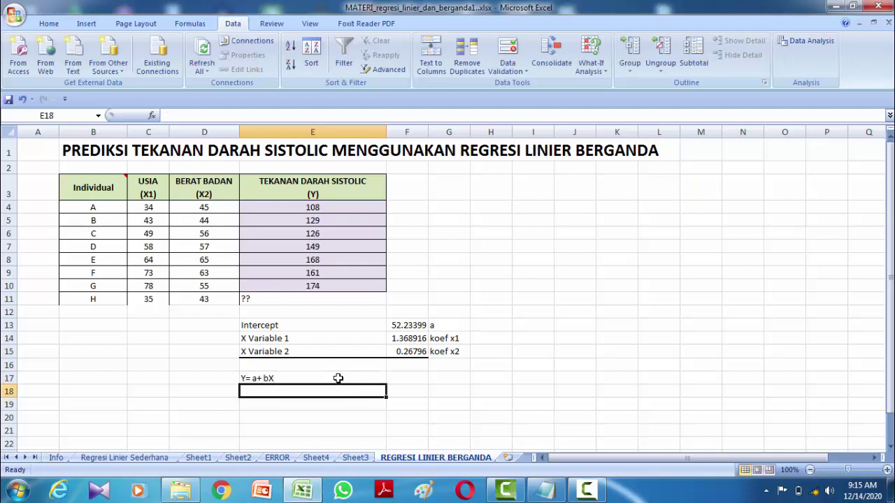
{"action": "left_click", "coordinate": [224, 378]}
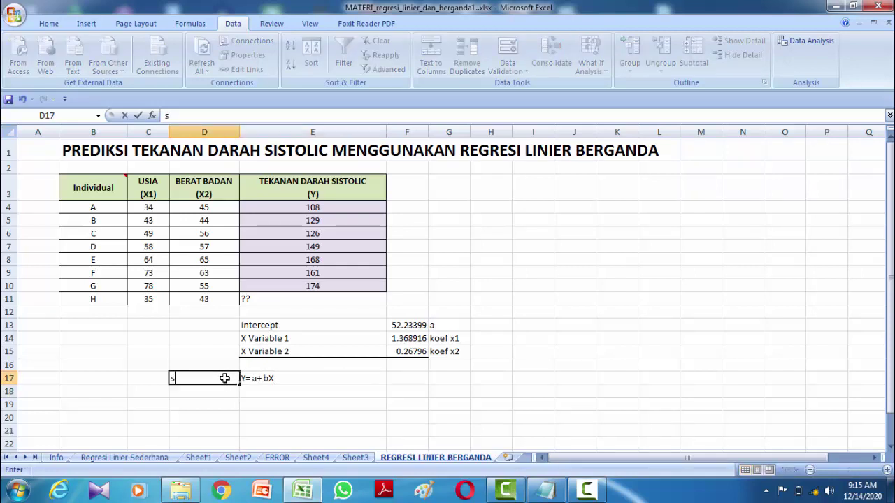
{"action": "type", "text": "lini"}
{"action": "type", "text": "er se"}
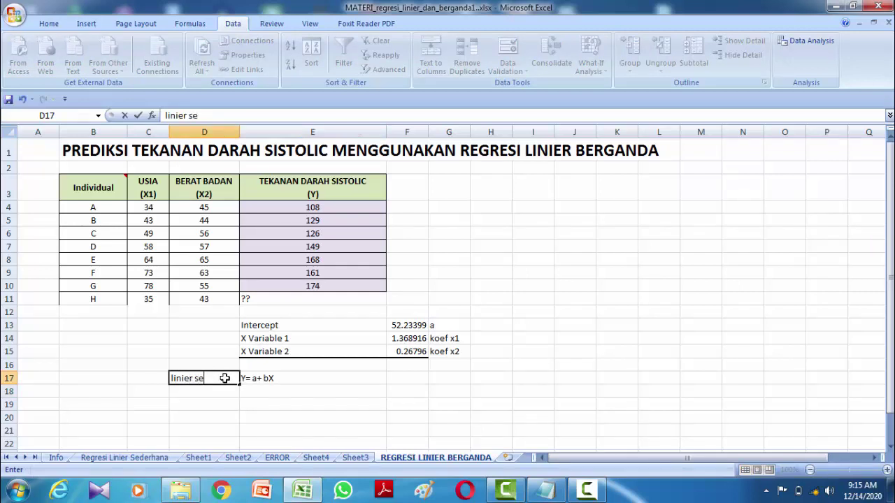
{"action": "type", "text": "derhana"}
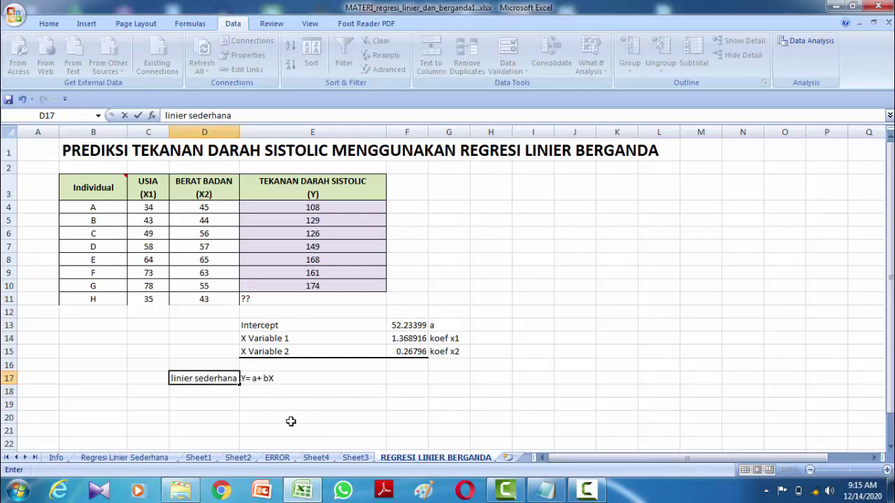
{"action": "left_click", "coordinate": [288, 419]}
{"action": "left_click", "coordinate": [208, 378]}
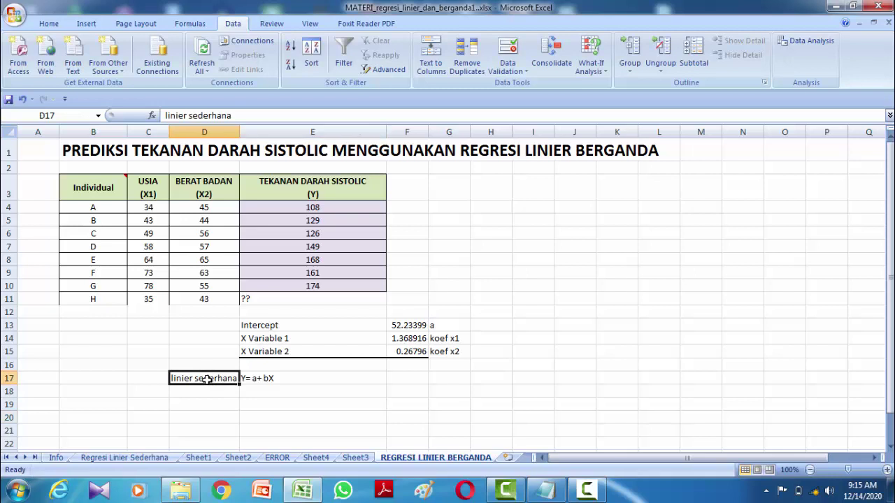
{"action": "left_click", "coordinate": [198, 391]}
{"action": "type", "text": "l"}
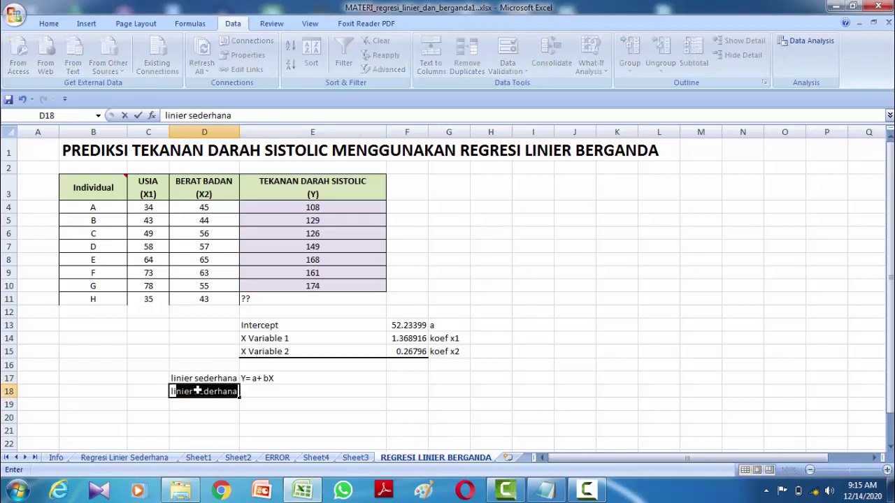
{"action": "type", "text": "inier b"}
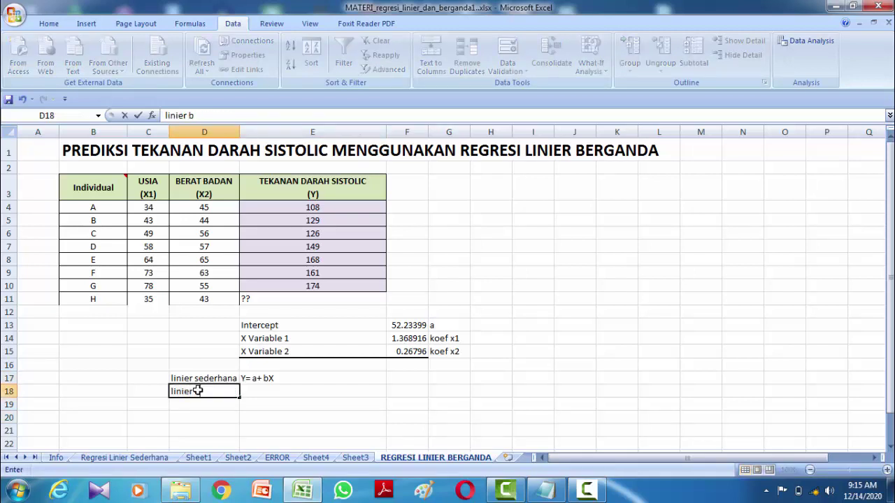
{"action": "type", "text": "ergan"}
{"action": "type", "text": "da"}
{"action": "left_click", "coordinate": [243, 390]}
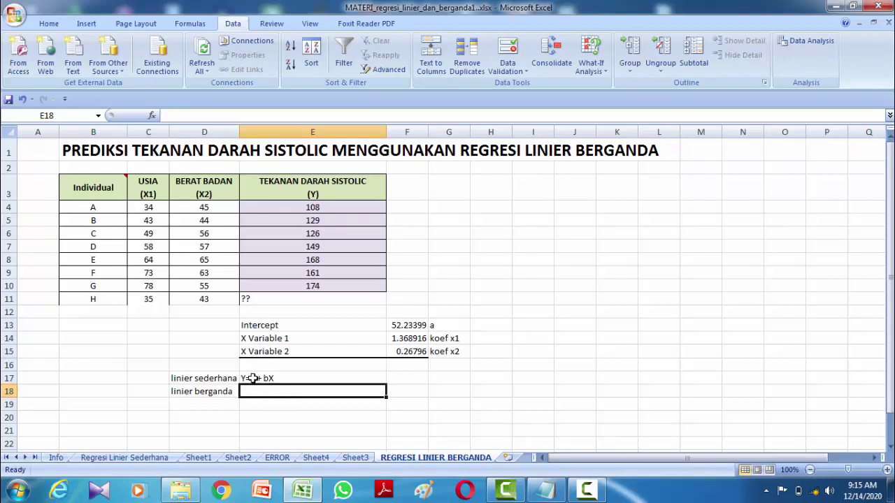
{"action": "left_click", "coordinate": [257, 380]}
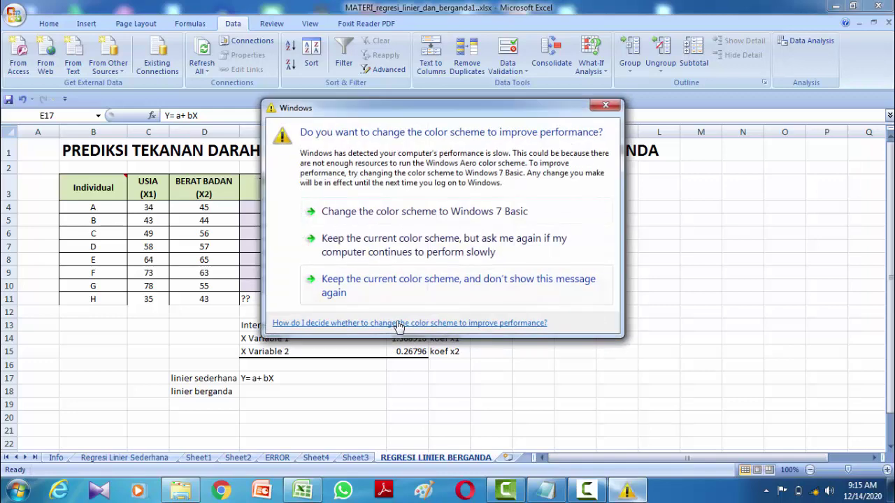
{"action": "left_click", "coordinate": [606, 108]}
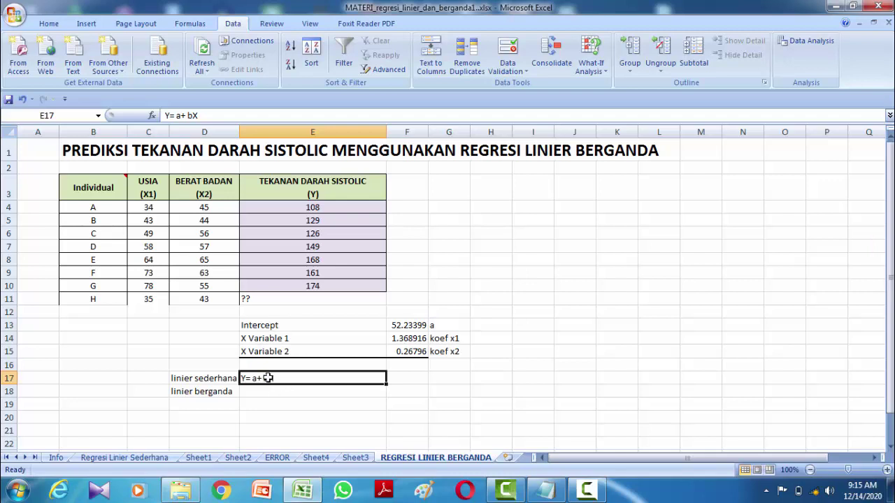
{"action": "left_click", "coordinate": [417, 341]}
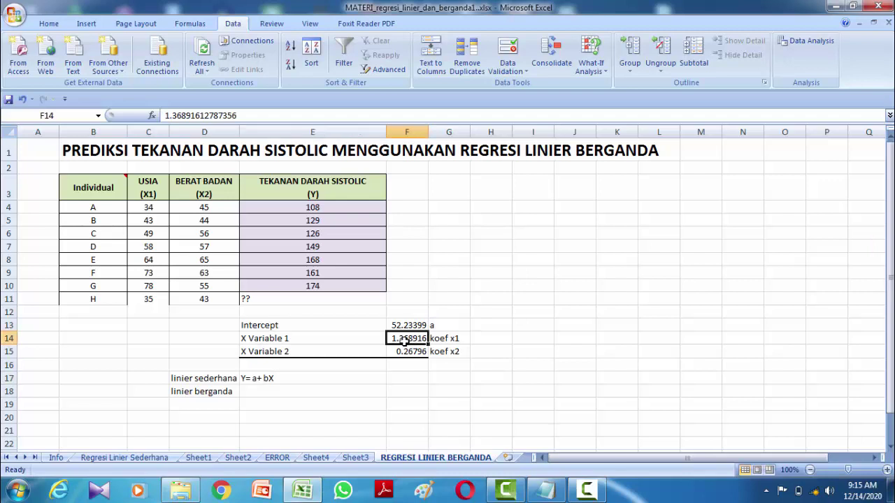
{"action": "left_click", "coordinate": [408, 354]}
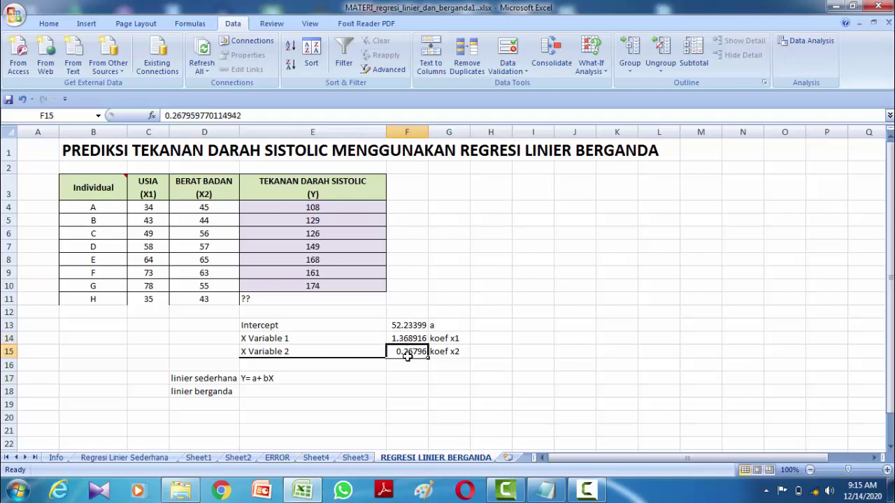
{"action": "left_click", "coordinate": [278, 378]}
{"action": "left_click", "coordinate": [256, 392]}
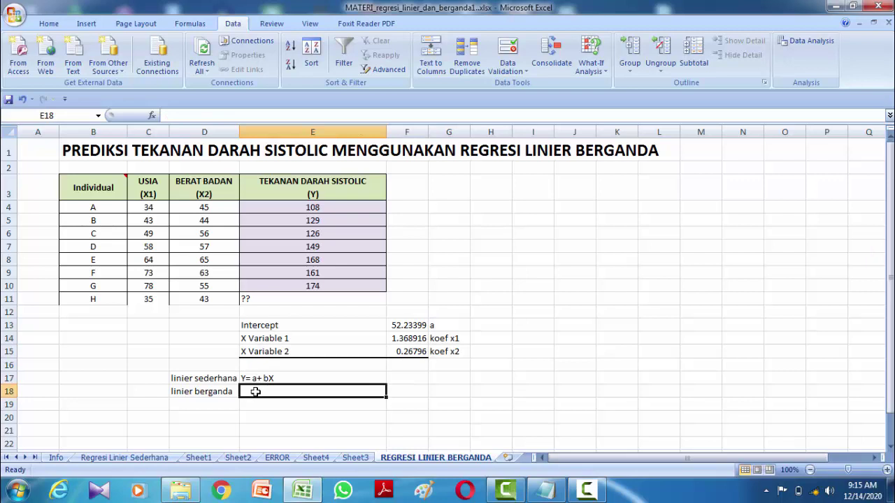
Type 'Y=a+ koef X1 * X1 + koef X2* X2 + .......+....+- ERROR' into E18
{"action": "type", "text": "Y= a+ bX"}
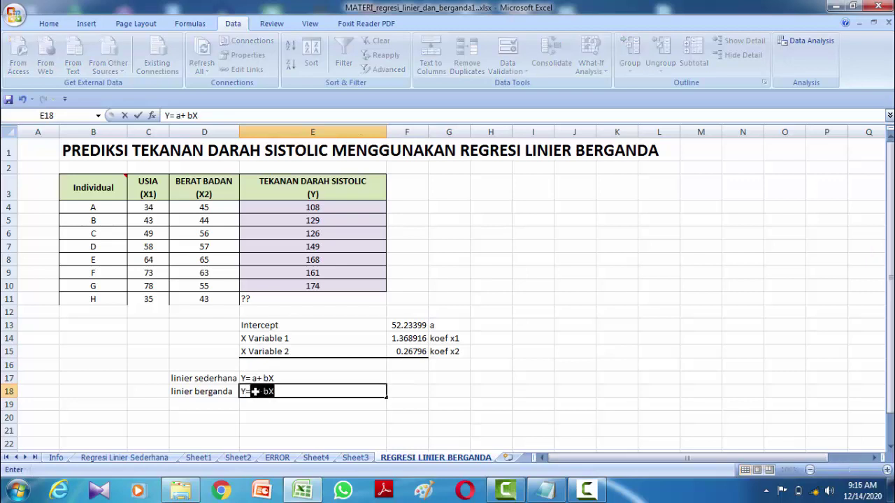
{"action": "key", "text": "Caps_Lock"}
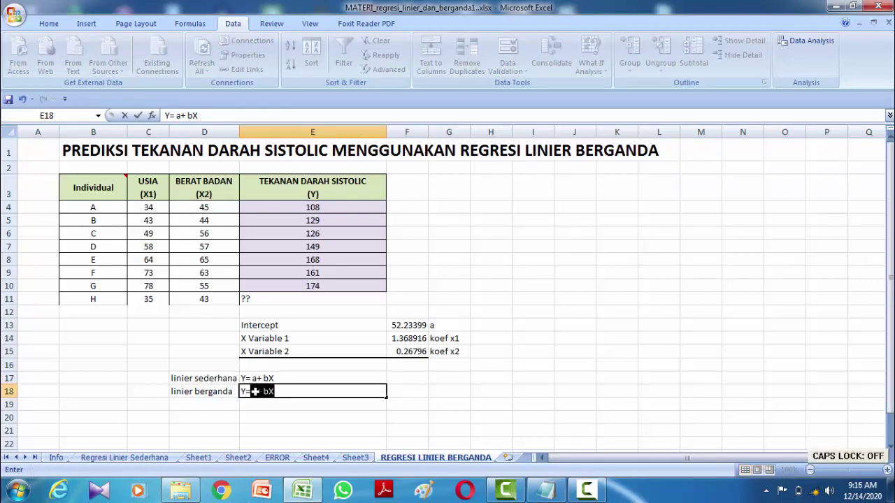
{"action": "type", "text": "a+"}
{"action": "type", "text": " koe"}
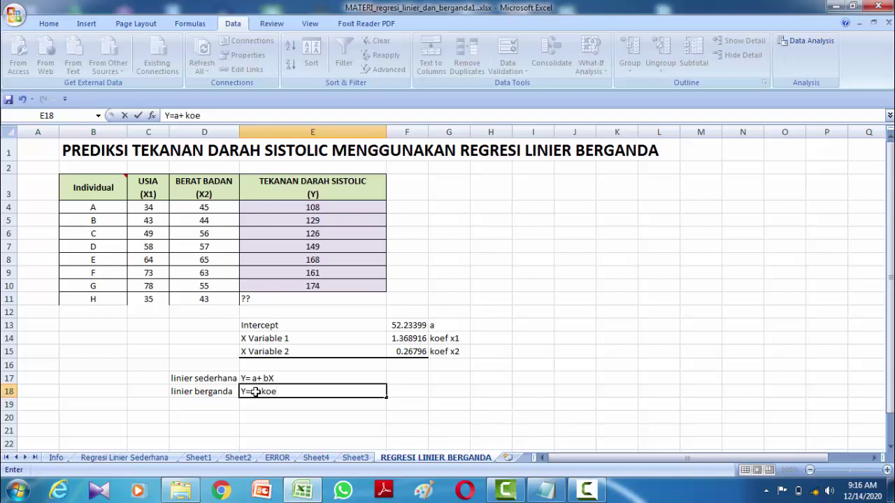
{"action": "type", "text": "f X"}
{"action": "type", "text": "1"}
{"action": "type", "text": "*"}
{"action": "type", "text": " X1"}
{"action": "type", "text": " +"}
{"action": "type", "text": " koef "}
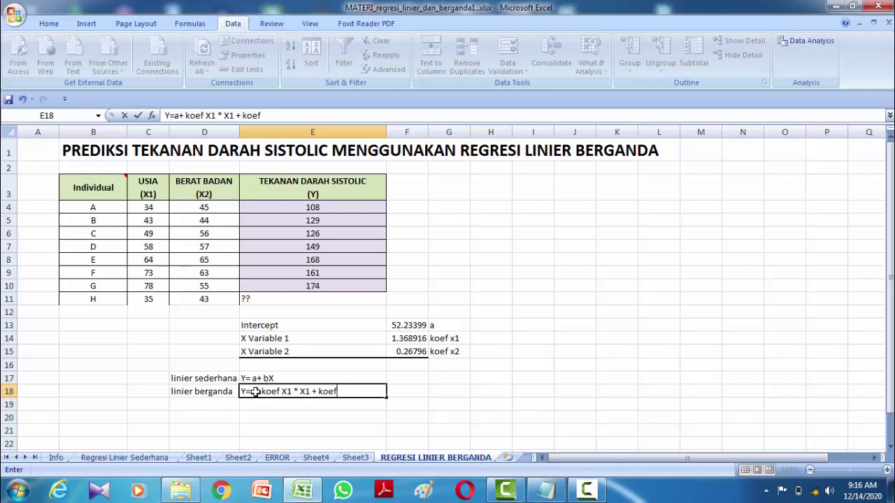
{"action": "type", "text": "X"}
{"action": "type", "text": "2"}
{"action": "type", "text": "* X"}
{"action": "type", "text": "2"}
{"action": "type", "text": " +"}
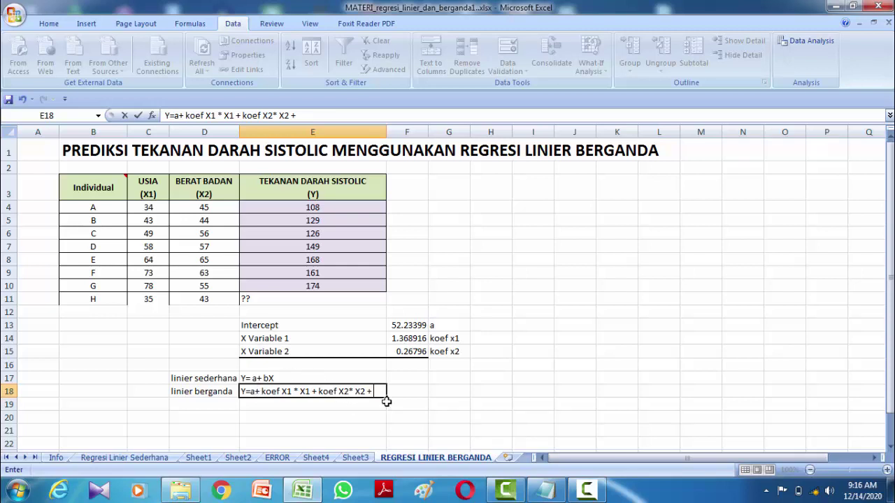
{"action": "left_click", "coordinate": [379, 391]}
{"action": "type", "text": "......."}
{"action": "type", "text": "+"}
{"action": "type", "text": "-"}
{"action": "type", "text": "...."}
{"action": "type", "text": "+"}
{"action": "type", "text": "-"}
{"action": "key", "text": "Caps_Lock"}
{"action": "type", "text": "ERRO"}
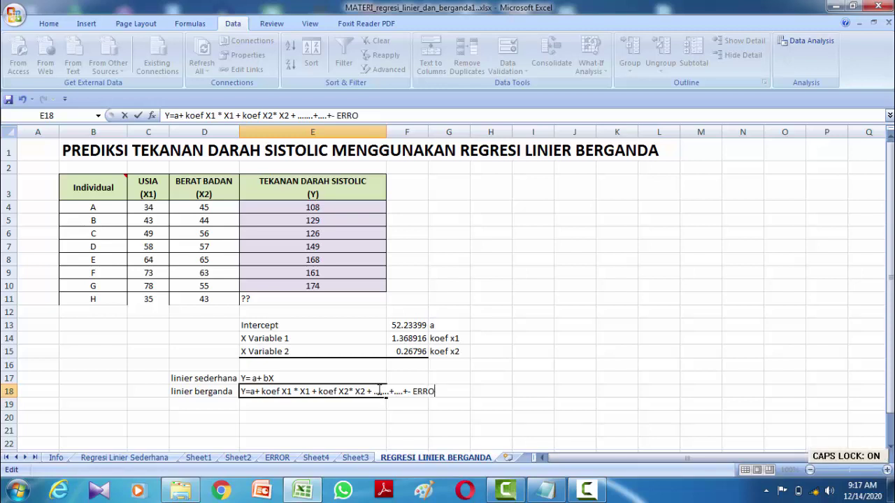
{"action": "type", "text": "R"}
{"action": "key", "text": "Return"}
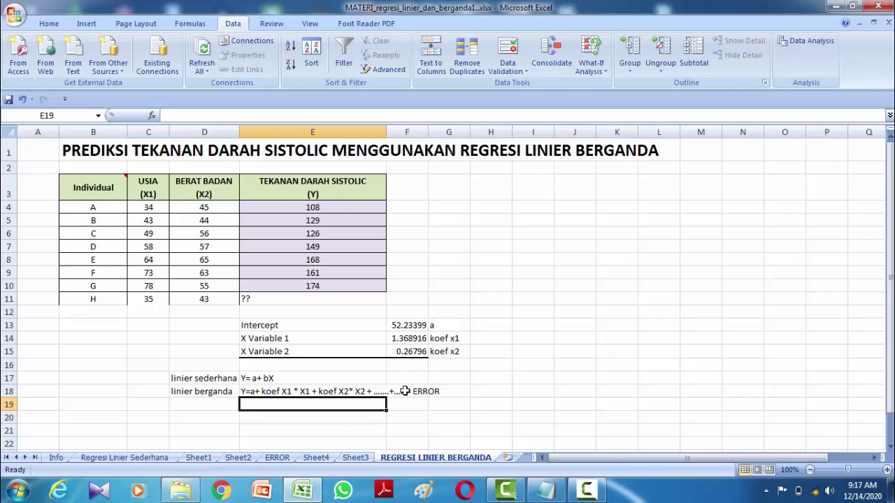
Delete the ?? placeholder in E11, individual H's systolic pressure cell
{"action": "left_click", "coordinate": [278, 392]}
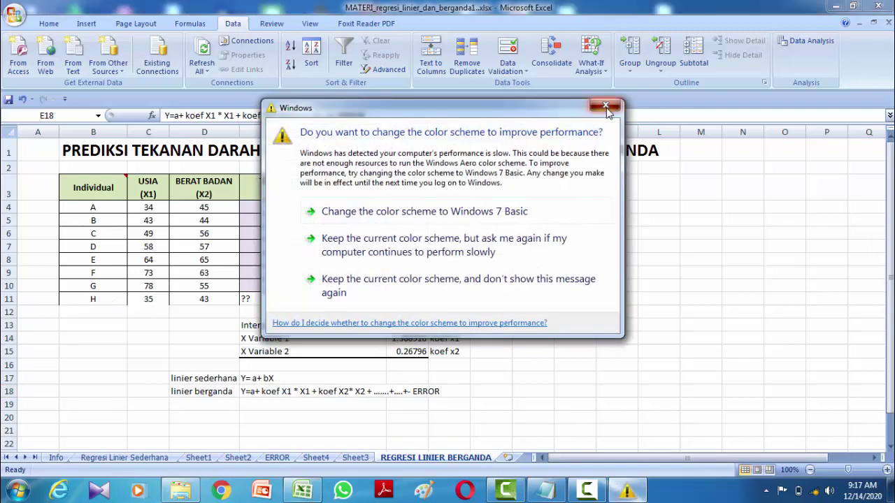
{"action": "left_click", "coordinate": [605, 105]}
{"action": "left_click_drag", "start_coordinate": [146, 299], "coordinate": [212, 302]}
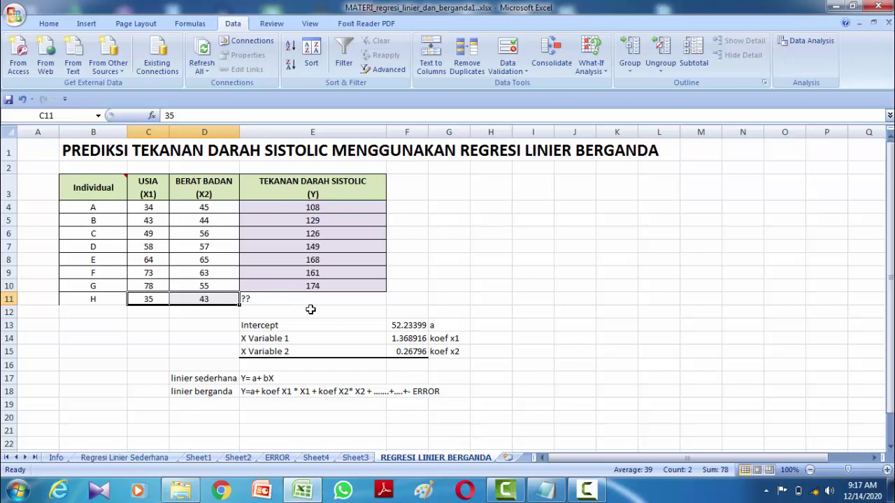
{"action": "left_click", "coordinate": [345, 299]}
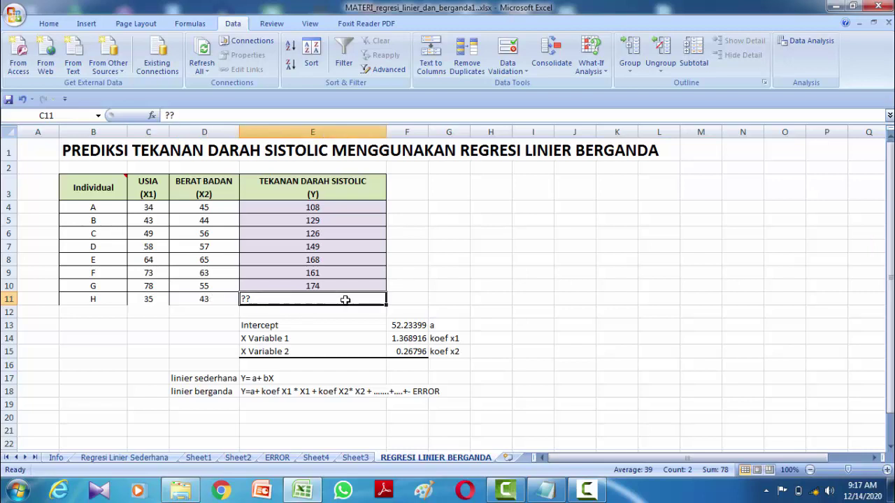
{"action": "key", "text": "Delete"}
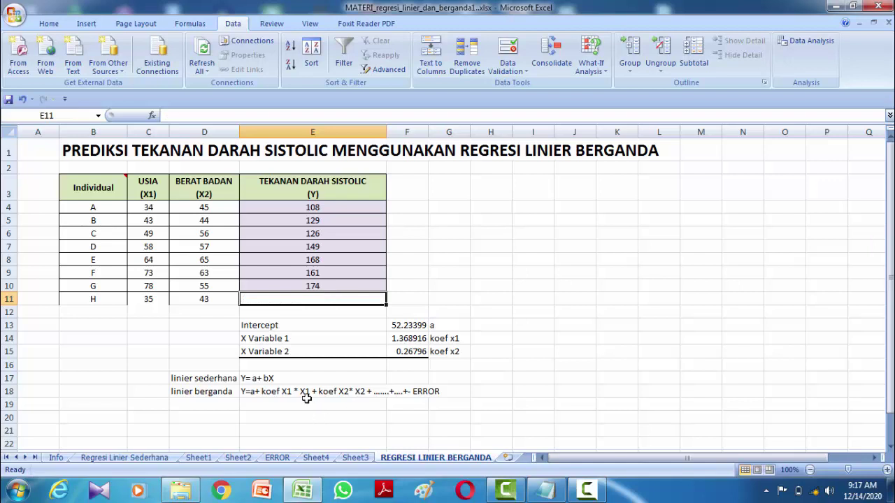
{"action": "left_click", "coordinate": [269, 418]}
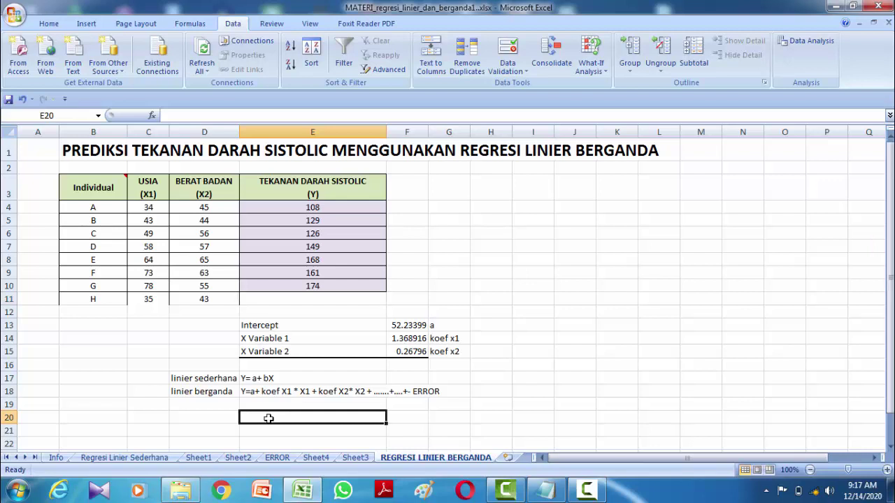
Begin E20's equation as 'Y= 52.23399 + (1.368916 *', wrapping the first coefficient in parentheses
{"action": "type", "text": "Y"}
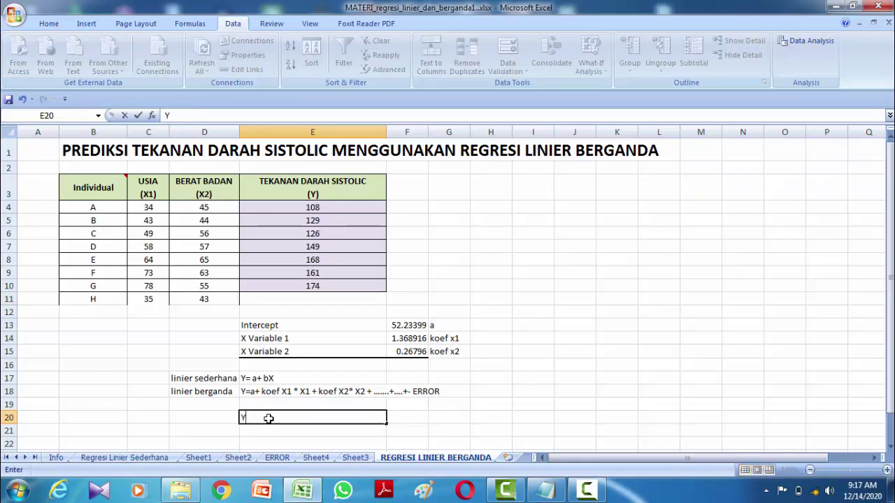
{"action": "type", "text": "="}
{"action": "type", "text": " 52"}
{"action": "type", "text": ".233"}
{"action": "type", "text": "99"}
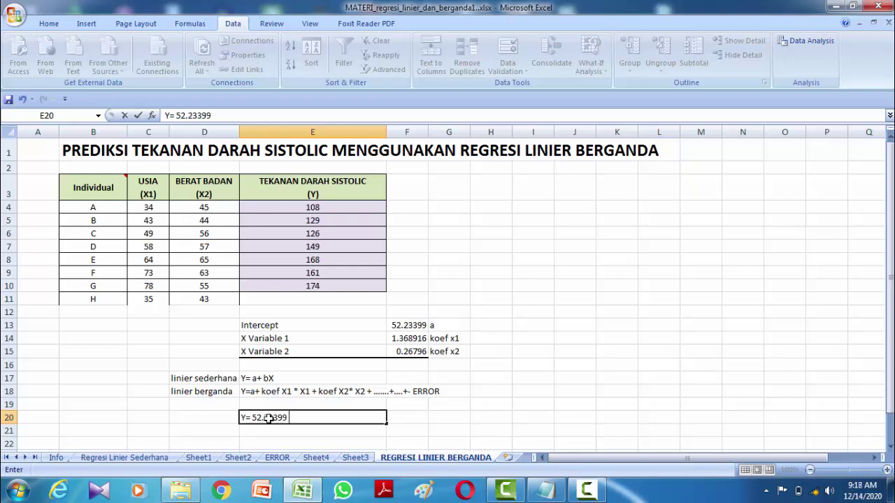
{"action": "type", "text": " +"}
{"action": "type", "text": "1."}
{"action": "type", "text": "36"}
{"action": "type", "text": "891"}
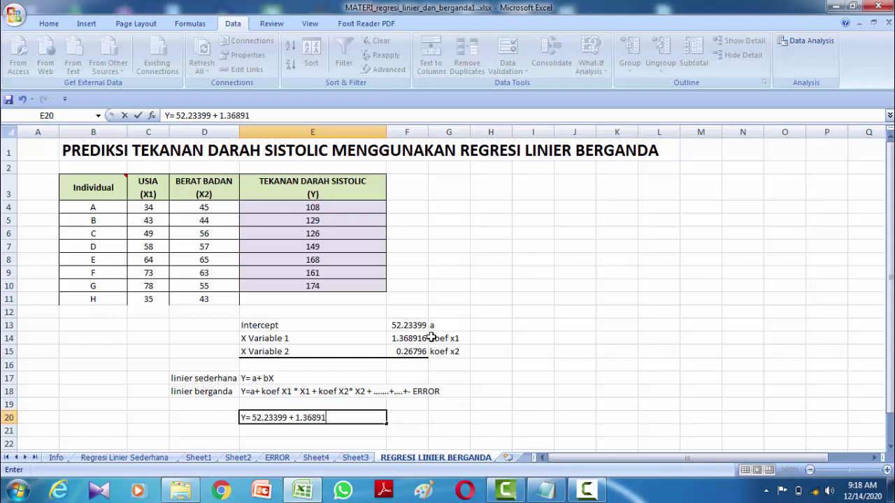
{"action": "type", "text": "6"}
{"action": "type", "text": " *"}
{"action": "left_click", "coordinate": [297, 417]}
{"action": "type", "text": "("}
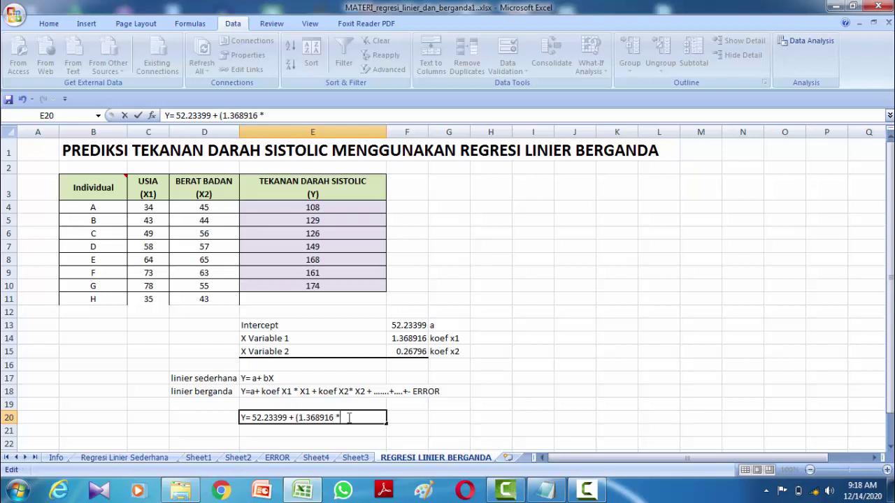
{"action": "left_click", "coordinate": [364, 417]}
{"action": "type", "text": "x1"}
{"action": "key", "text": "BackSpace"}
{"action": "key", "text": "BackSpace"}
{"action": "key", "text": "Caps_Lock"}
{"action": "key", "text": "Caps_Lock"}
Finish the E20 equation with 'X1) + (0.26 * X2)' and commit it
{"action": "type", "text": "X"}
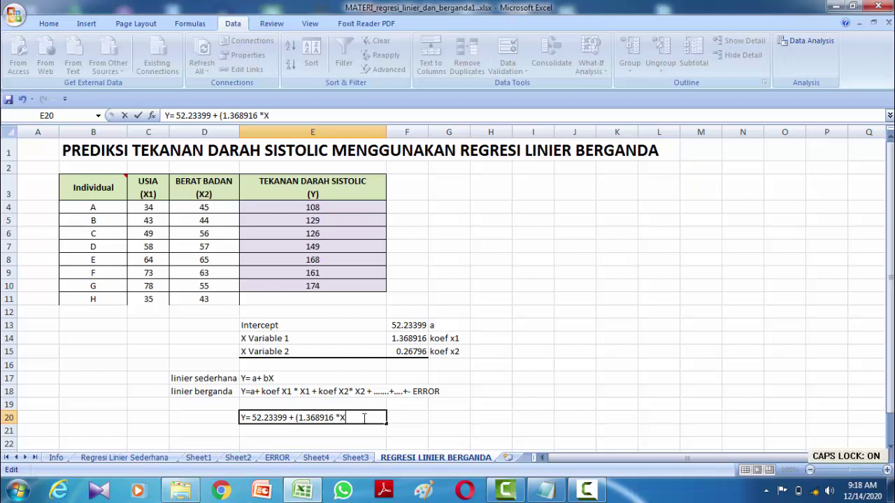
{"action": "type", "text": "1)"}
{"action": "type", "text": " +"}
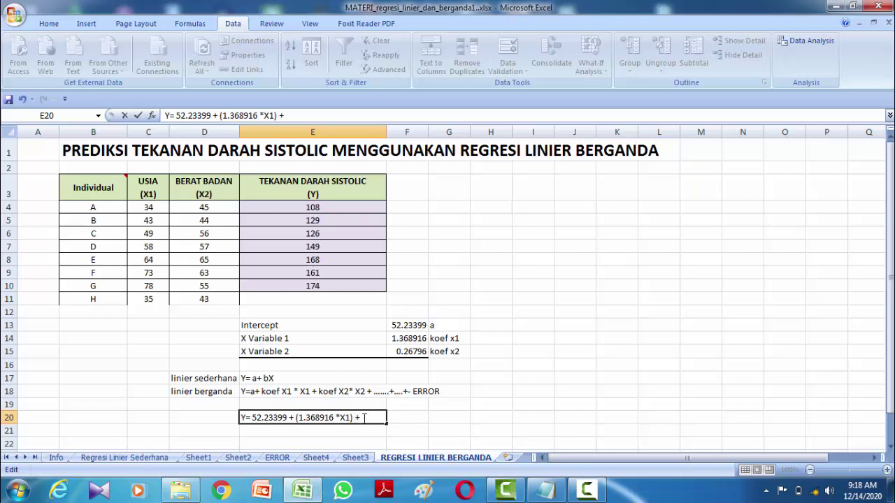
{"action": "type", "text": " ("}
{"action": "type", "text": "0"}
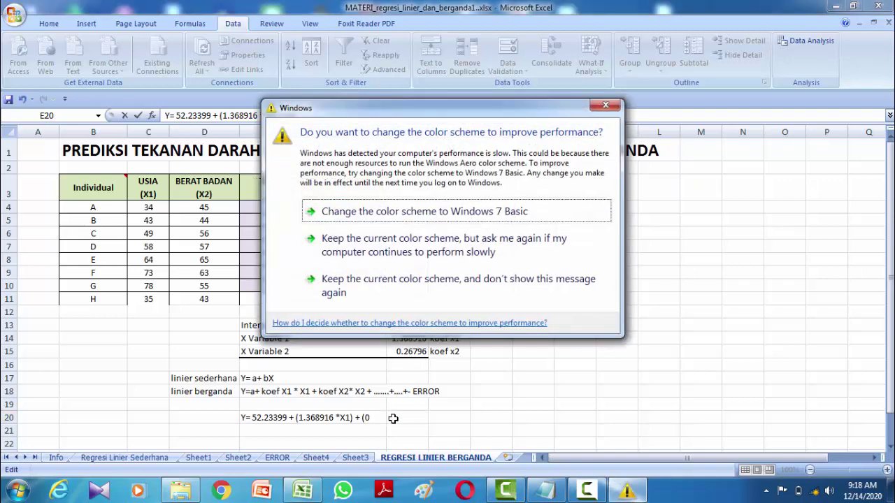
{"action": "key", "text": "Escape"}
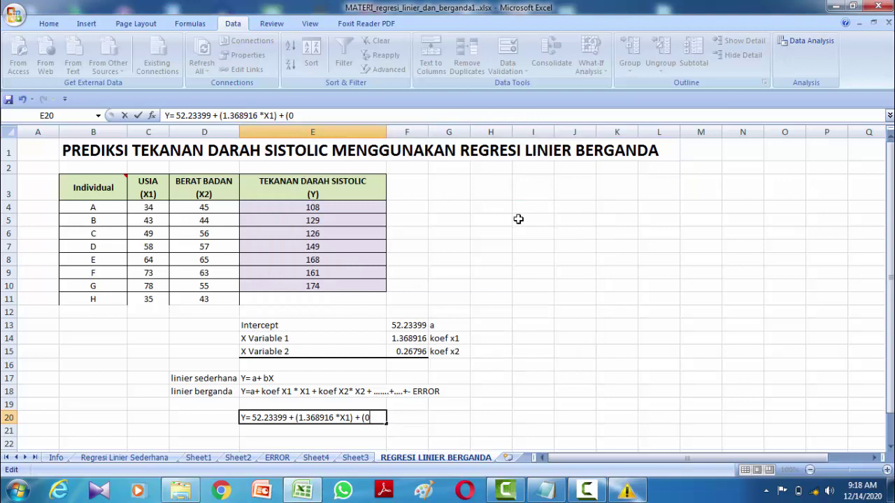
{"action": "type", "text": ".26"}
{"action": "type", "text": " *"}
{"action": "type", "text": " X2"}
{"action": "type", "text": ")"}
{"action": "key", "text": "Return"}
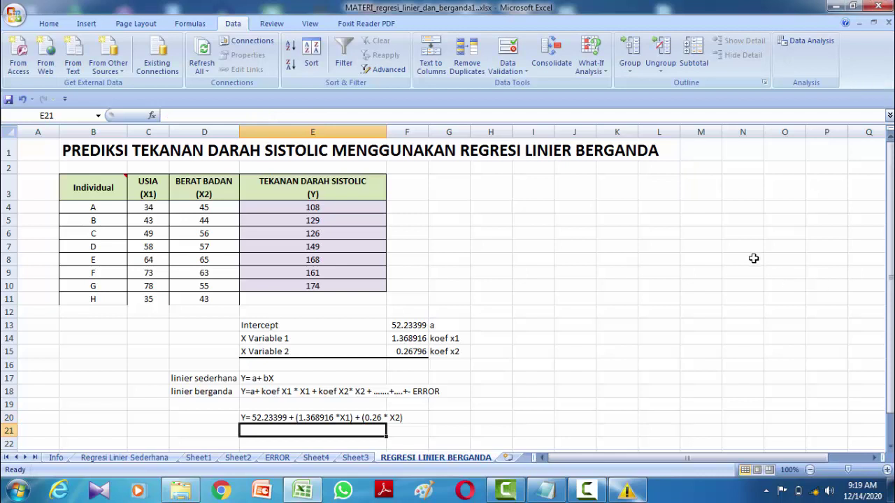
{"action": "left_click", "coordinate": [284, 418]}
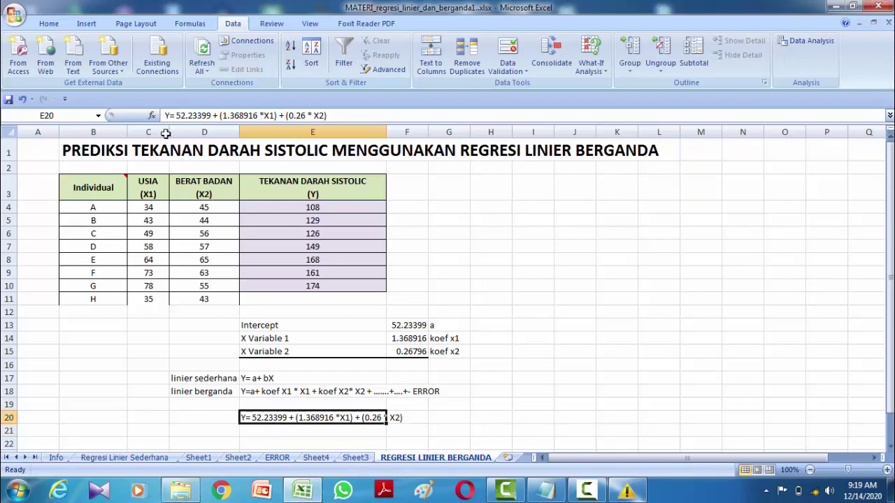
Make the E20 equation text red at font size 14
{"action": "left_click", "coordinate": [49, 23]}
{"action": "left_click", "coordinate": [214, 64]}
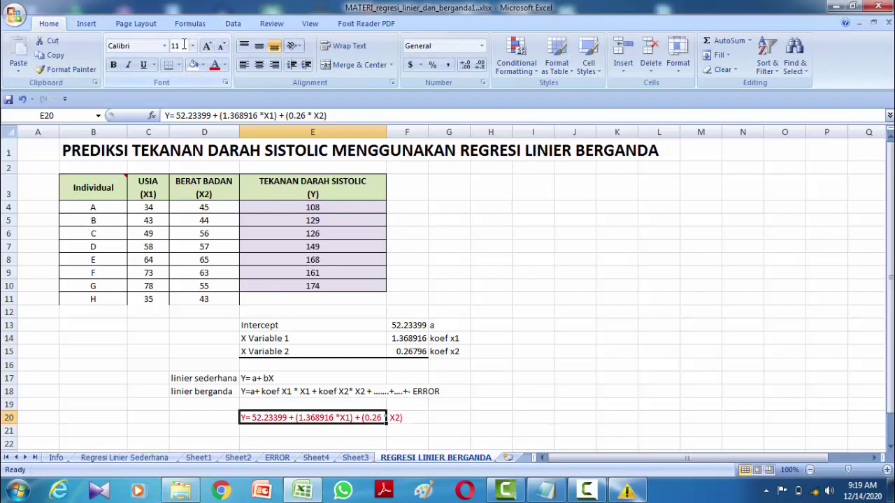
{"action": "left_click", "coordinate": [175, 46]}
{"action": "type", "text": "14"}
{"action": "key", "text": "Return"}
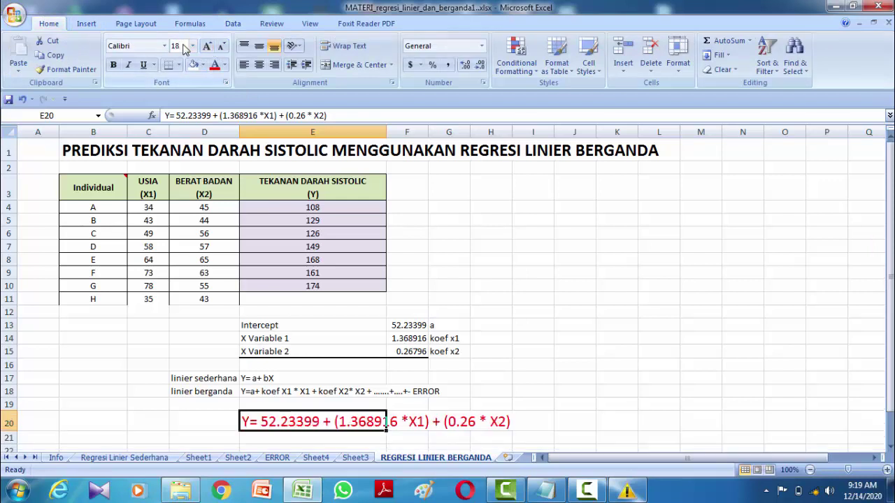
{"action": "left_click", "coordinate": [604, 414]}
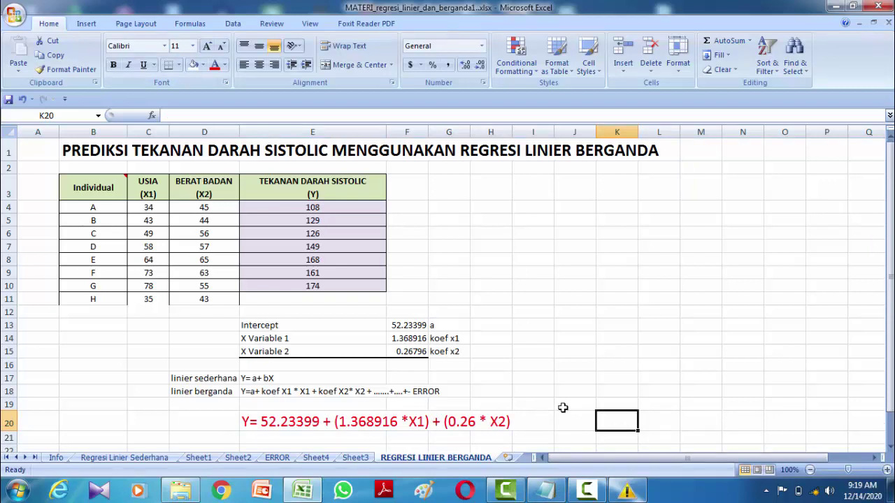
Insert the digits 796 after 0.26 in the E20 equation
{"action": "double_click", "coordinate": [269, 424]}
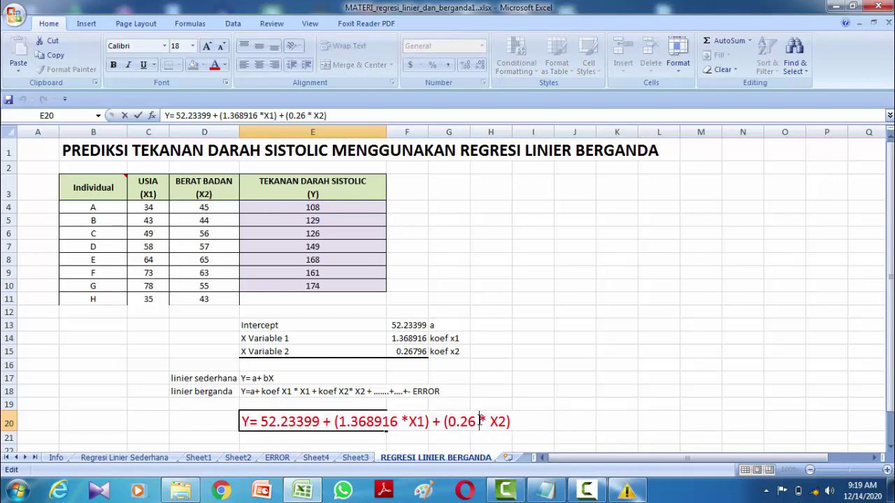
{"action": "type", "text": "796"}
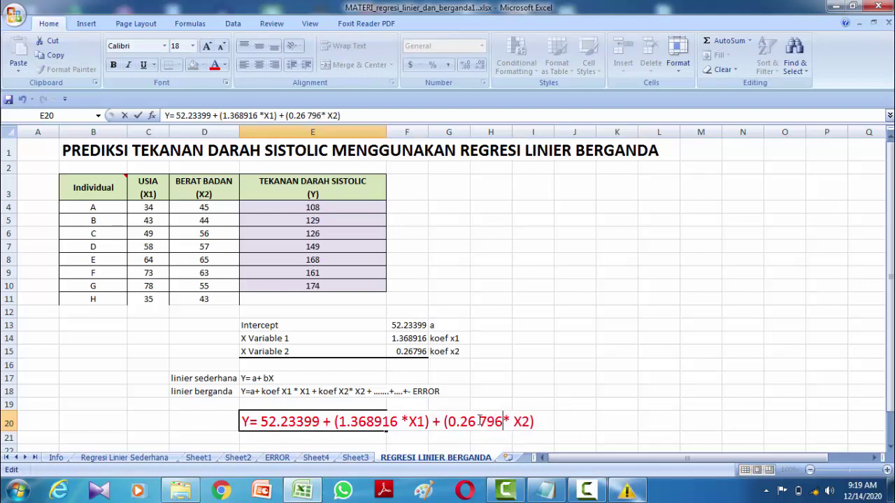
{"action": "left_click", "coordinate": [573, 349]}
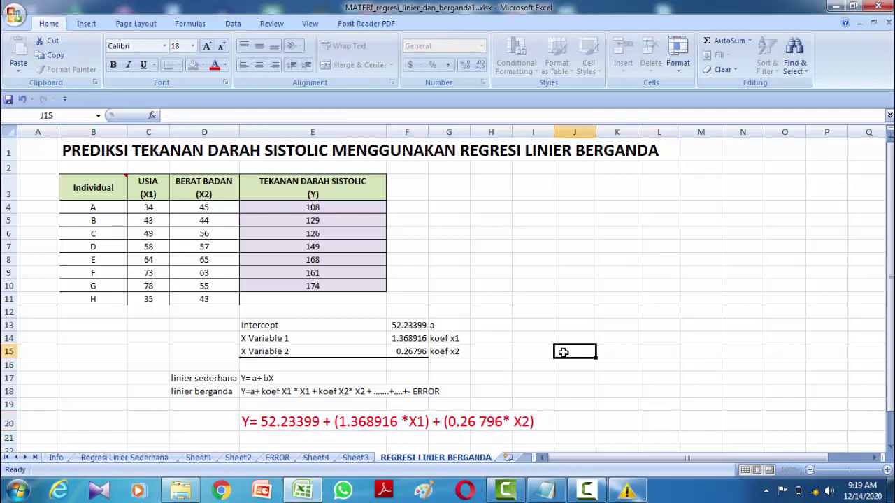
{"action": "left_click", "coordinate": [368, 300]}
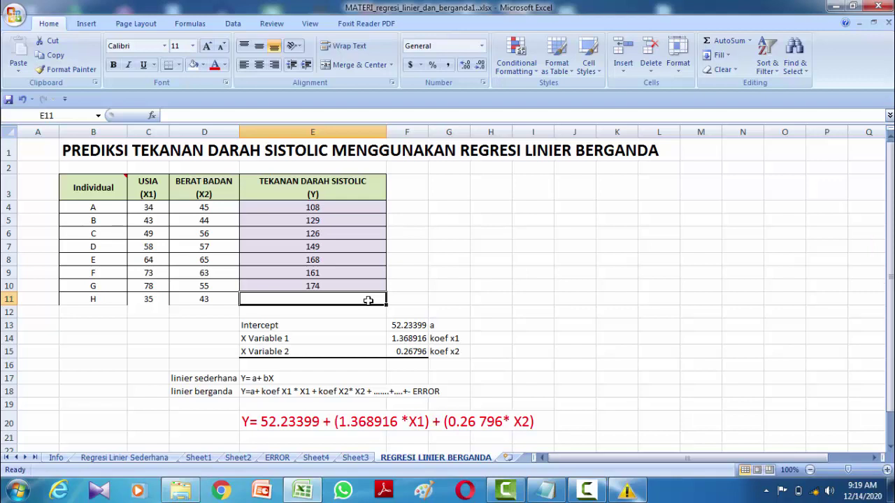
Enter =F13+(F14*C11)+(F15*D11) in E11, predicting H's pressure as 111.6683279
{"action": "type", "text": "="}
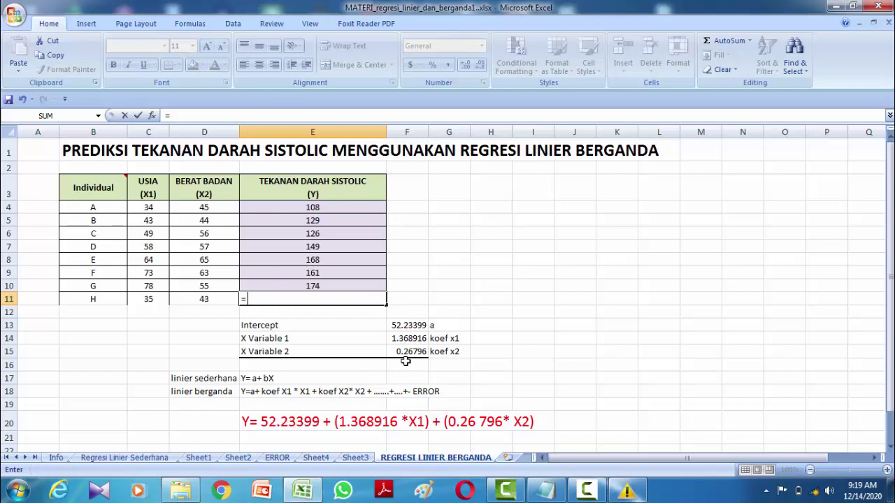
{"action": "left_click", "coordinate": [412, 325]}
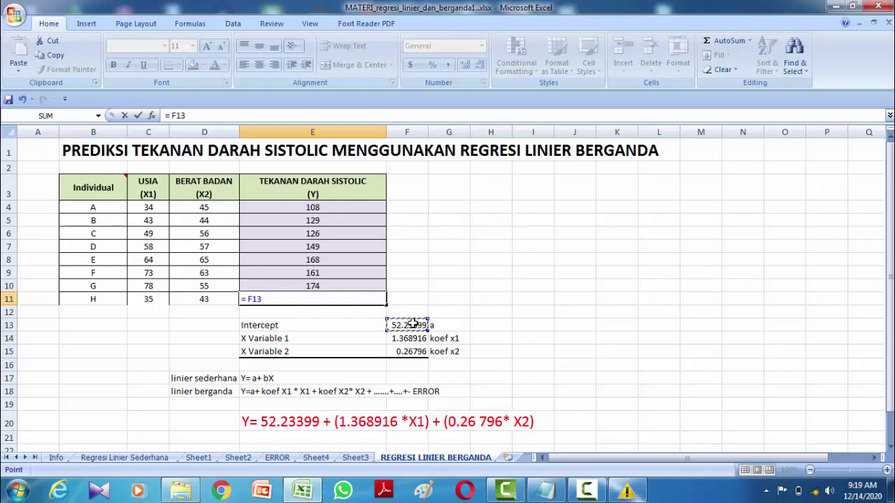
{"action": "type", "text": "+"}
{"action": "type", "text": "("}
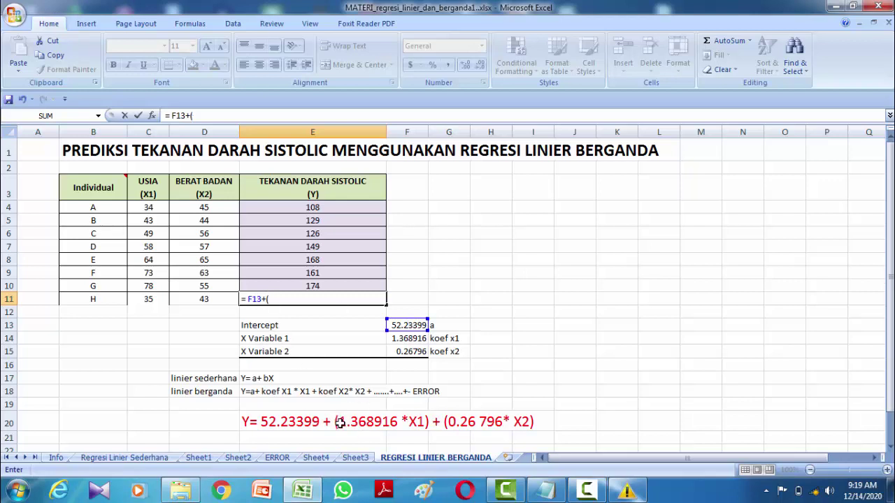
{"action": "left_click", "coordinate": [410, 339]}
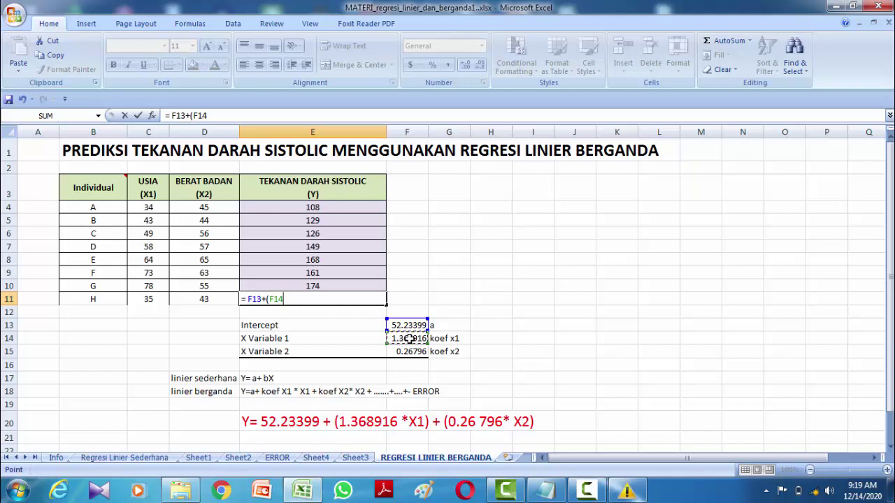
{"action": "type", "text": "*"}
{"action": "left_click", "coordinate": [154, 298]}
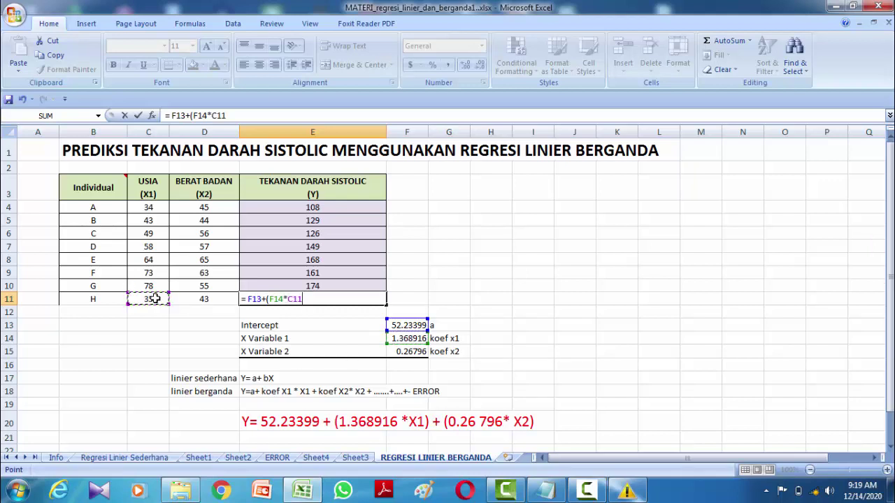
{"action": "type", "text": ")"}
{"action": "type", "text": "+"}
{"action": "type", "text": "("}
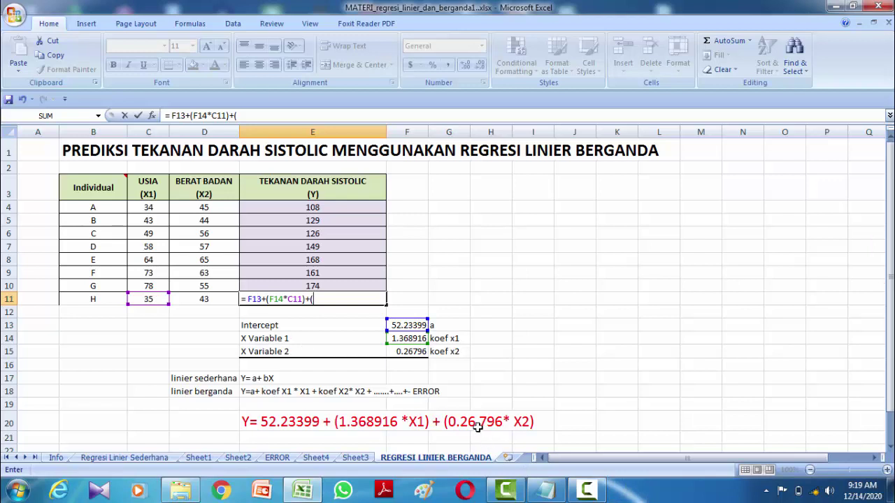
{"action": "left_click", "coordinate": [414, 352]}
{"action": "type", "text": "*"}
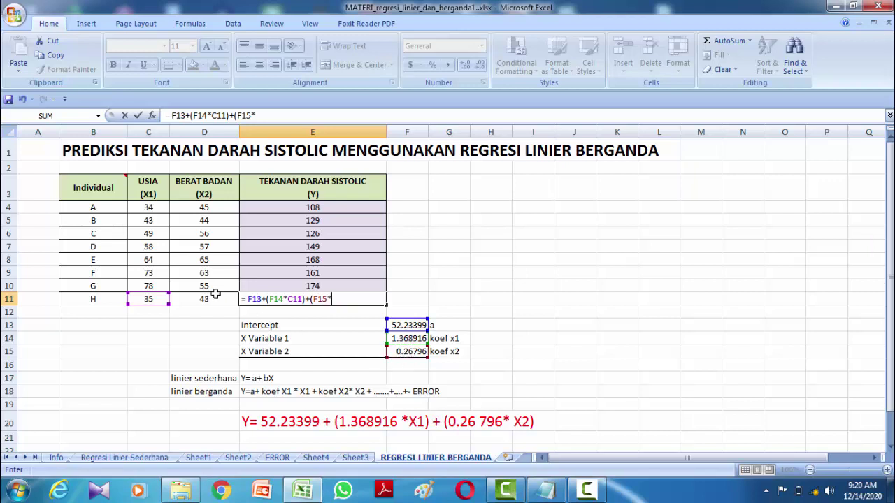
{"action": "left_click", "coordinate": [215, 298]}
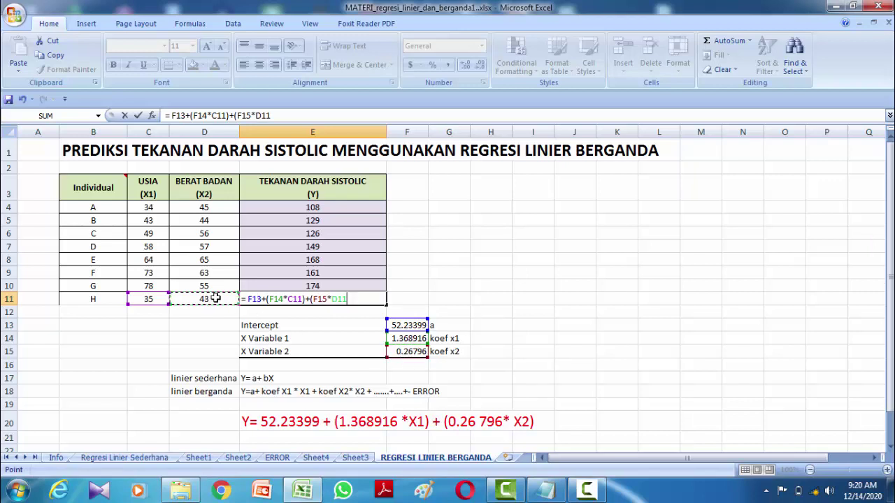
{"action": "type", "text": ")"}
{"action": "key", "text": "Return"}
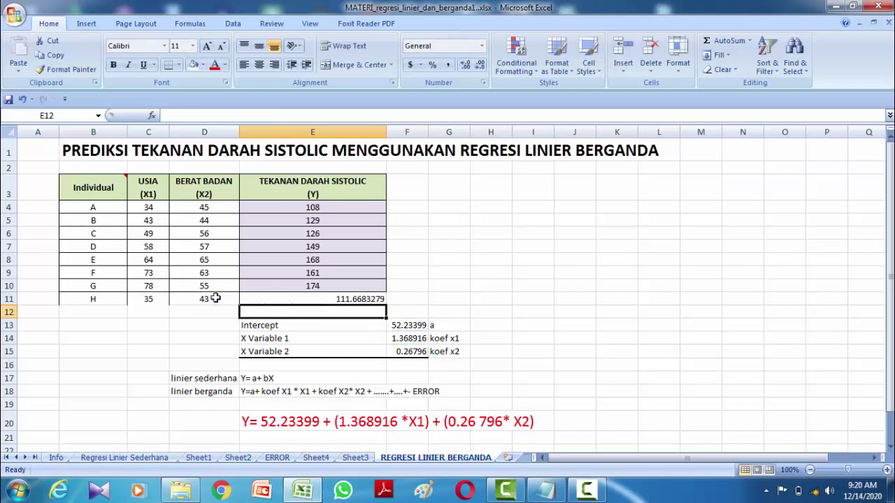
{"action": "left_click", "coordinate": [295, 300]}
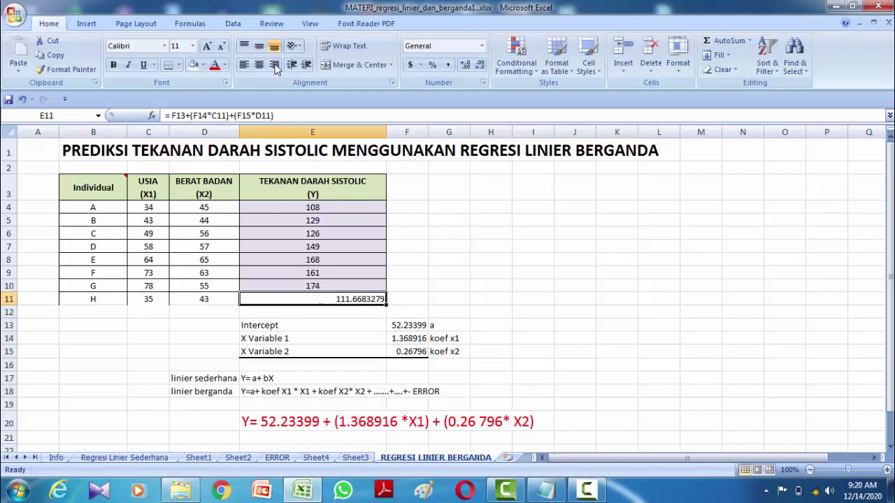
{"action": "left_click", "coordinate": [258, 64]}
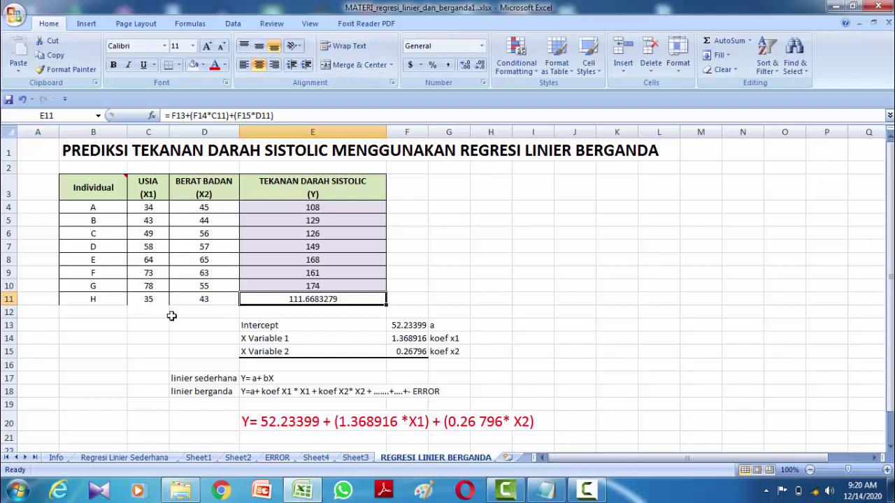
{"action": "left_click", "coordinate": [158, 300]}
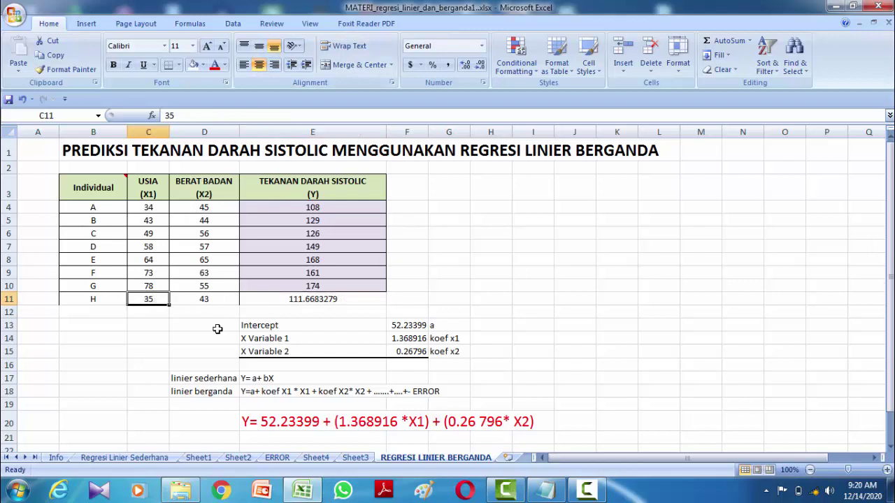
{"action": "left_click", "coordinate": [331, 299]}
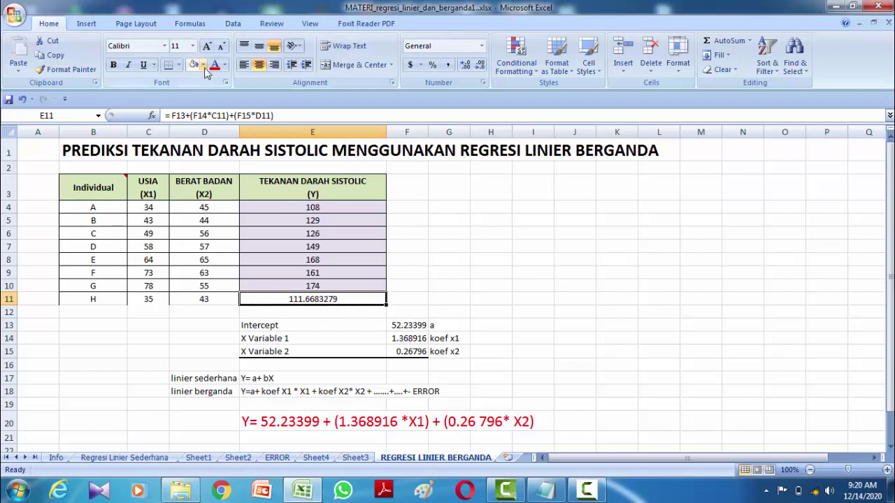
Label row 12 as individual I and enter age 57
{"action": "left_click", "coordinate": [108, 314]}
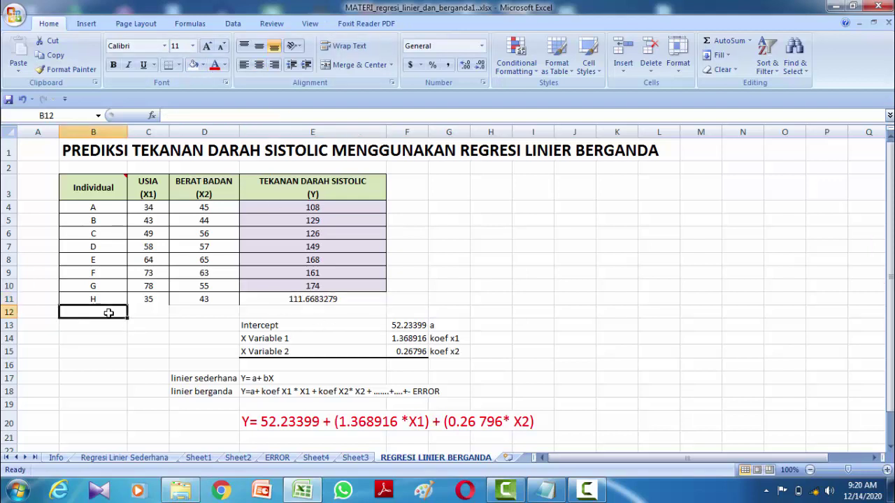
{"action": "type", "text": "I"}
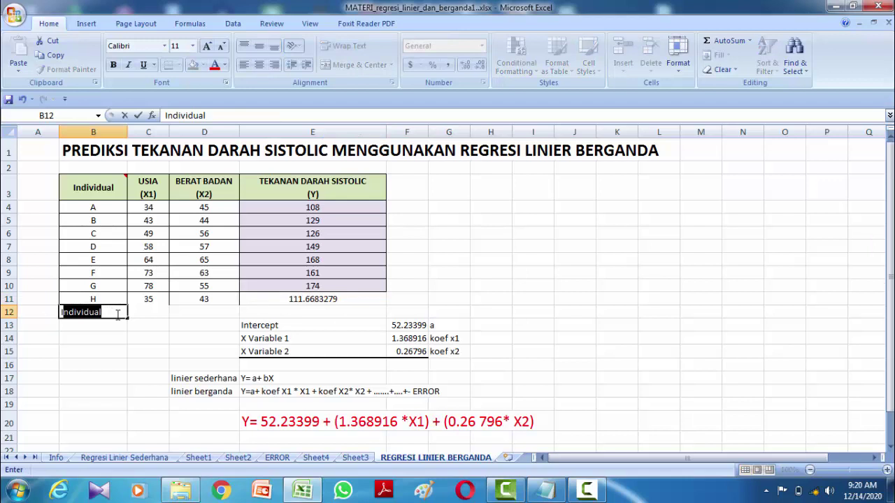
{"action": "key", "text": "Delete"}
{"action": "left_click", "coordinate": [150, 312]}
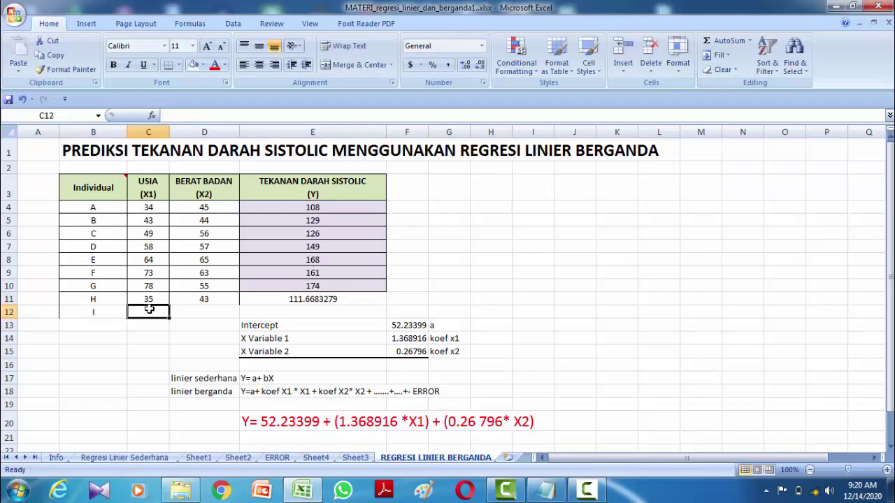
{"action": "type", "text": "36"}
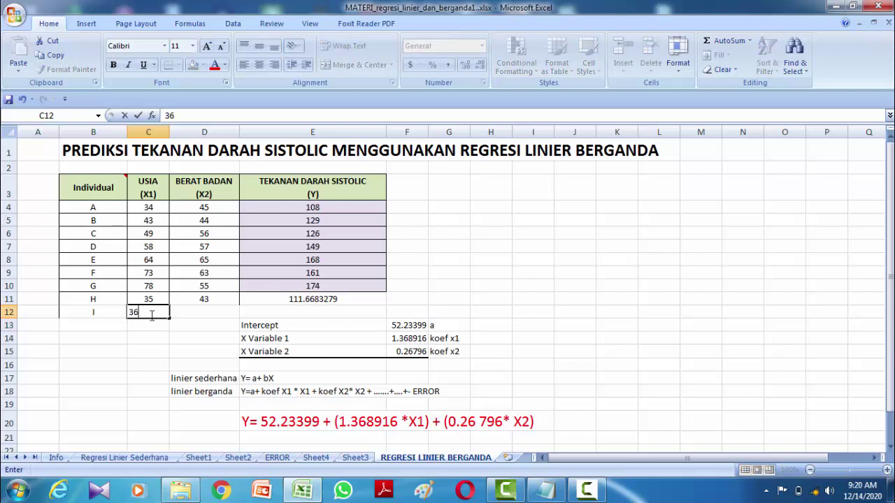
{"action": "key", "text": "BackSpace"}
{"action": "key", "text": "BackSpace"}
{"action": "type", "text": "5"}
{"action": "type", "text": "7"}
Enter body weight 80 for individual I in D12
{"action": "left_click", "coordinate": [202, 309]}
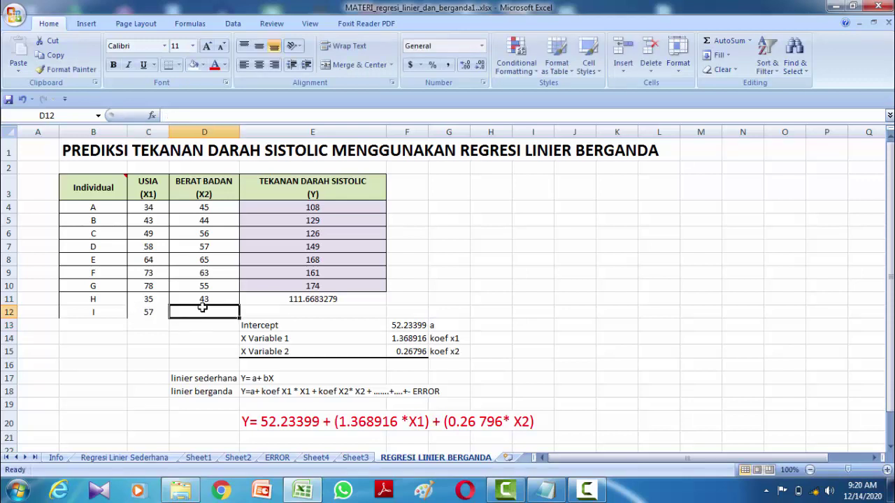
{"action": "type", "text": "8"}
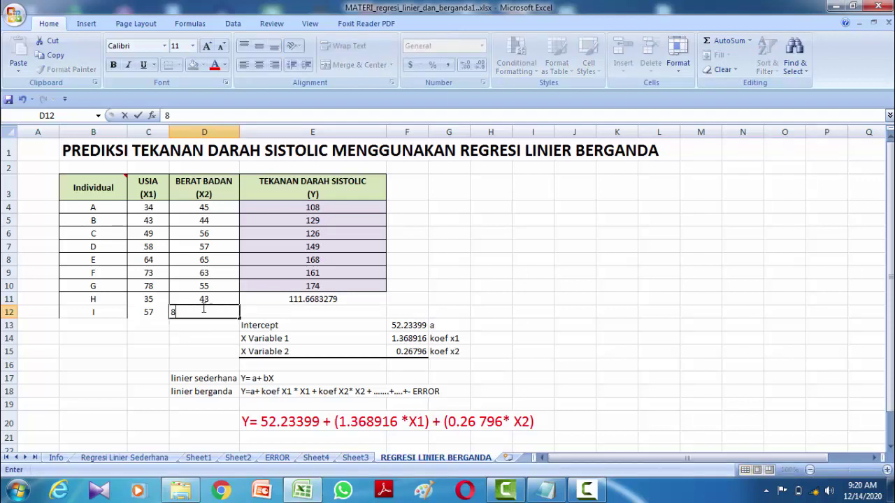
{"action": "type", "text": "0"}
{"action": "left_click", "coordinate": [298, 316]}
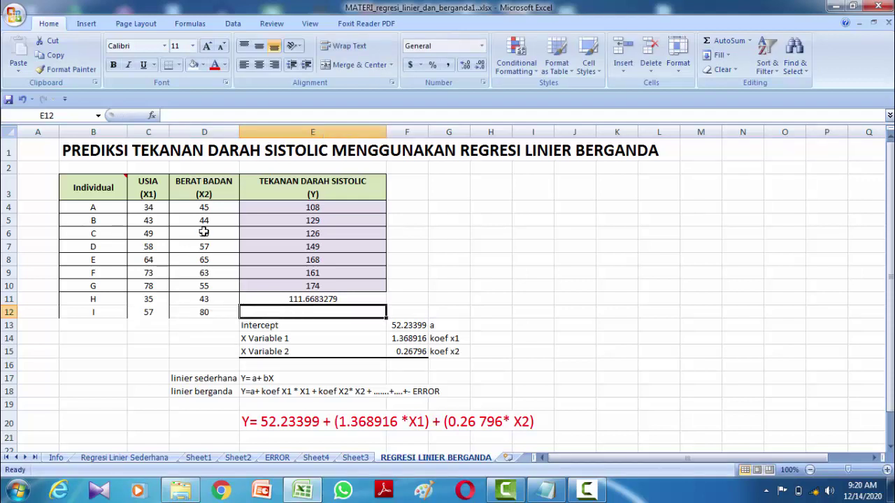
{"action": "left_click", "coordinate": [209, 210]}
{"action": "left_click_drag", "start_coordinate": [209, 210], "coordinate": [210, 220]}
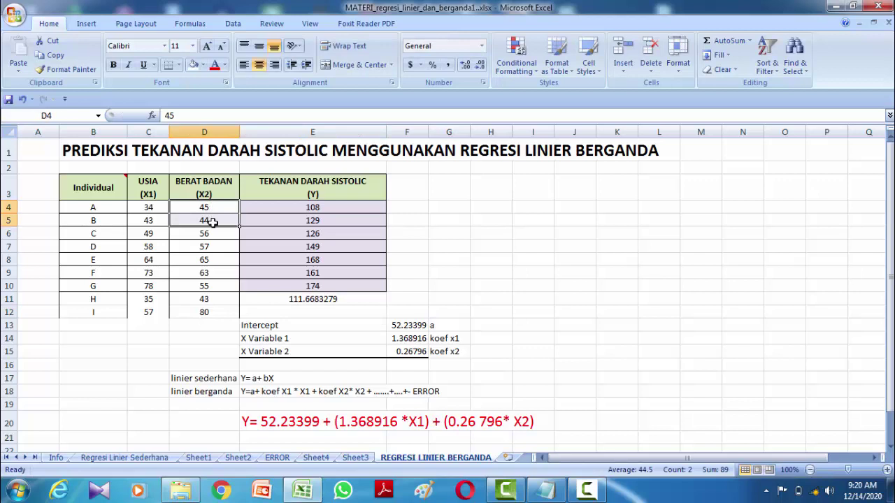
{"action": "left_click", "coordinate": [215, 220]}
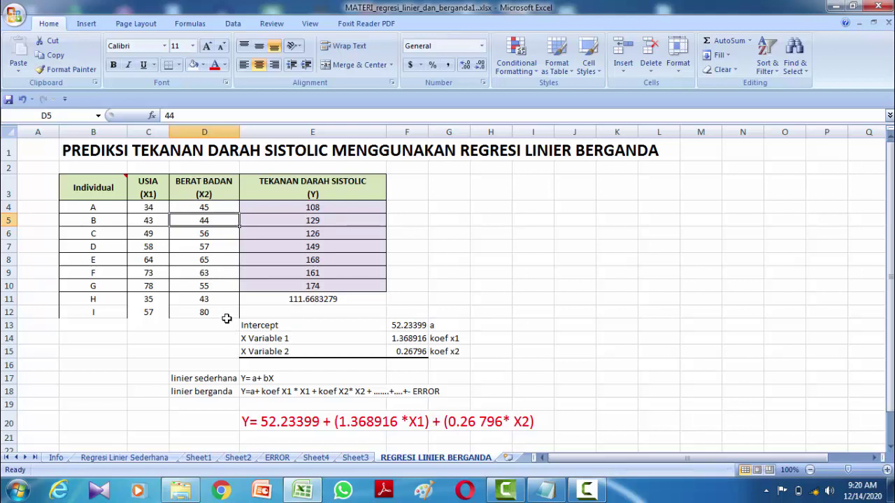
{"action": "left_click", "coordinate": [289, 310]}
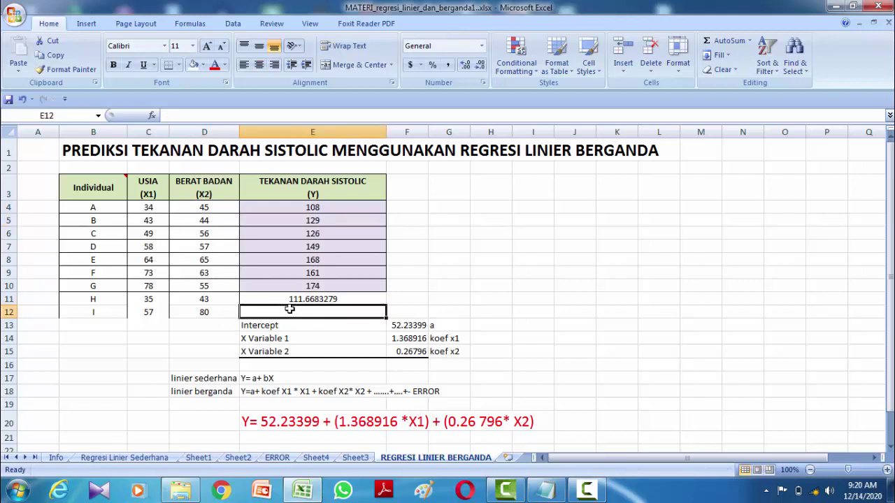
Enter =F13+(F14*C12)+(F15*D12) in E12, predicting I's pressure as 151.6989943
{"action": "type", "text": "="}
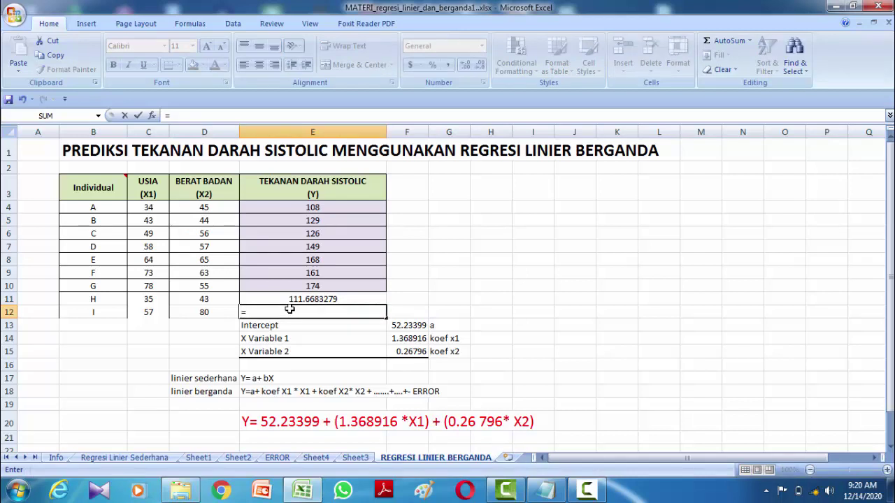
{"action": "left_click", "coordinate": [396, 325]}
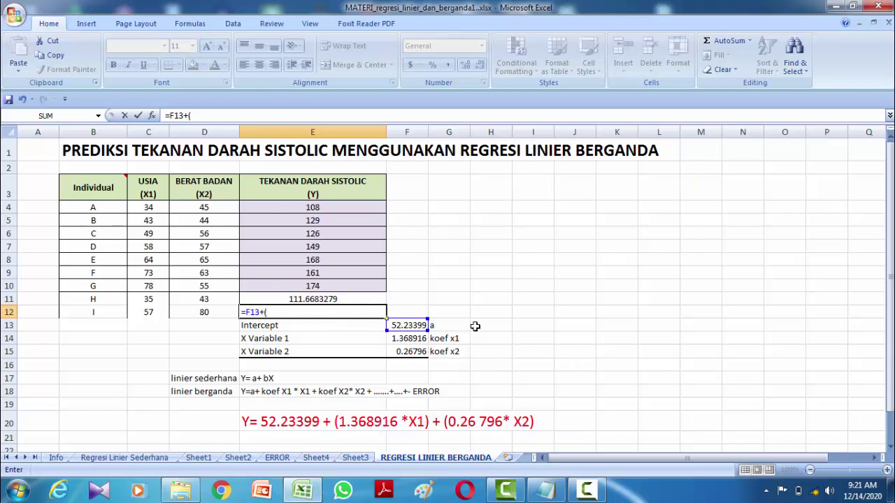
{"action": "left_click", "coordinate": [419, 339]}
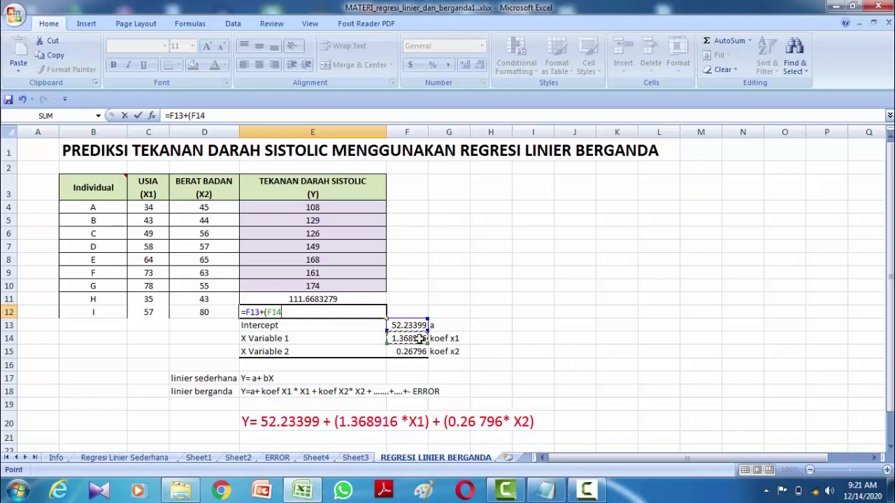
{"action": "type", "text": "*"}
{"action": "left_click", "coordinate": [152, 313]}
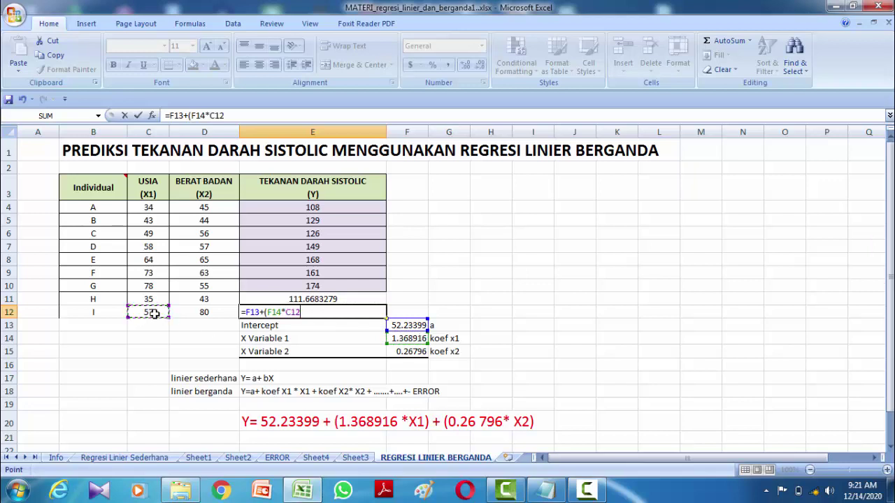
{"action": "type", "text": ")+("}
{"action": "left_click", "coordinate": [412, 352]}
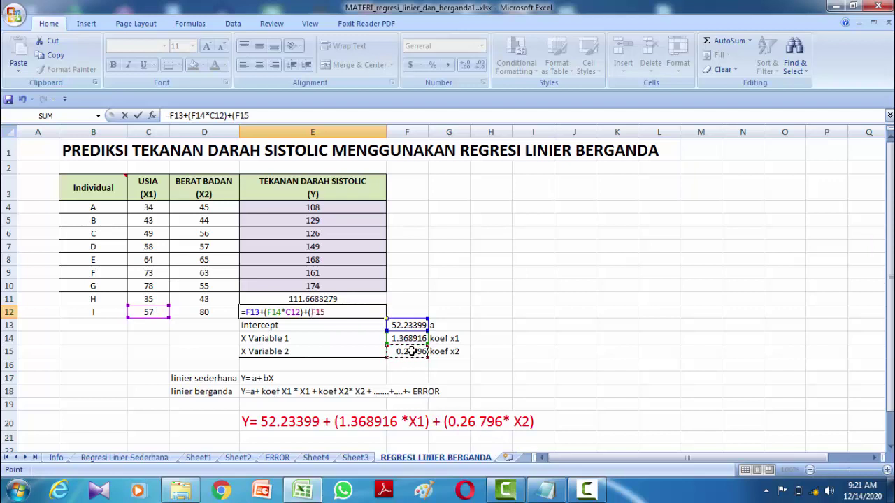
{"action": "type", "text": "*"}
{"action": "left_click", "coordinate": [203, 313]}
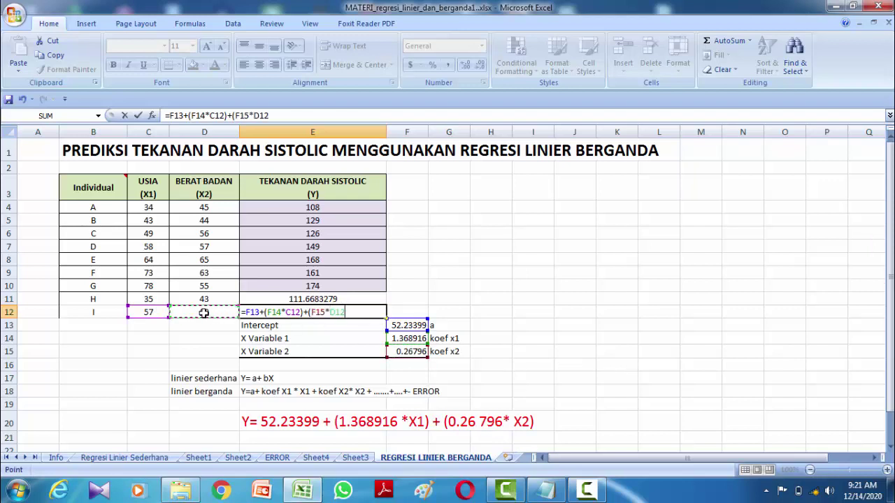
{"action": "type", "text": ")"}
{"action": "key", "text": "Return"}
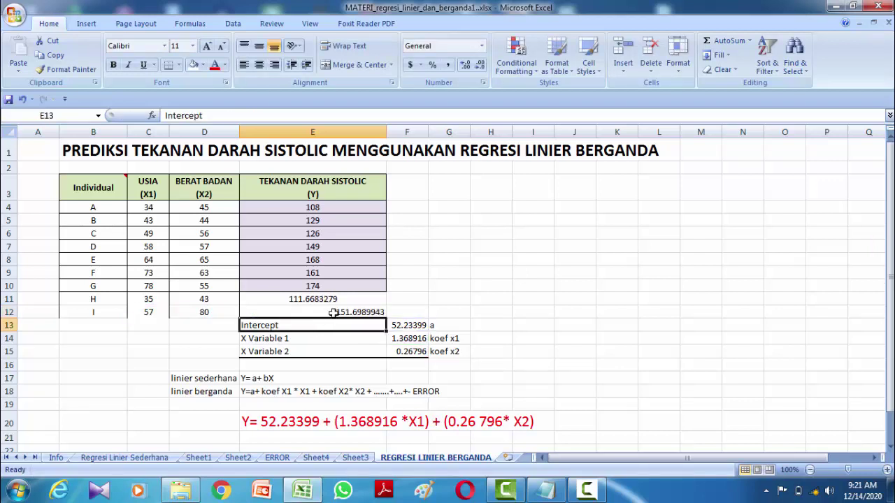
{"action": "left_click", "coordinate": [335, 312]}
Centre E12 and apply All Borders to the H and I rows, B11:E12
{"action": "left_click", "coordinate": [259, 64]}
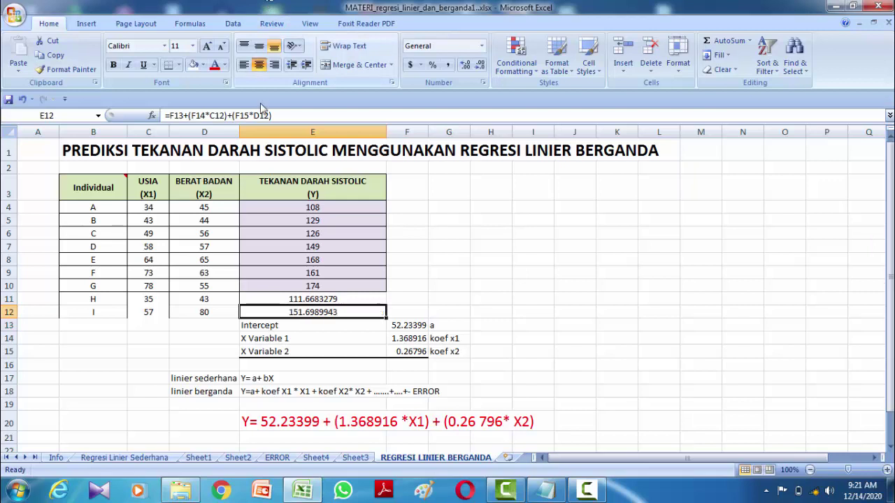
{"action": "left_click", "coordinate": [423, 273]}
{"action": "left_click_drag", "start_coordinate": [354, 315], "coordinate": [91, 293]}
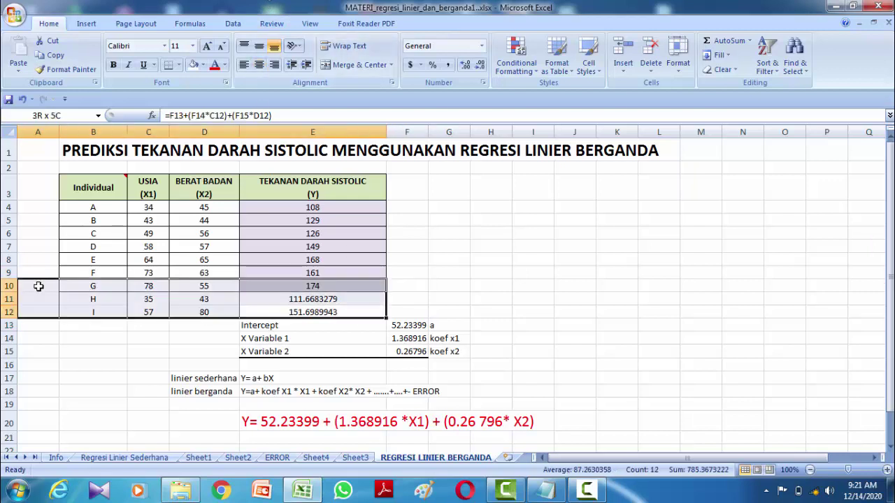
{"action": "left_click", "coordinate": [179, 64]}
{"action": "left_click", "coordinate": [189, 172]}
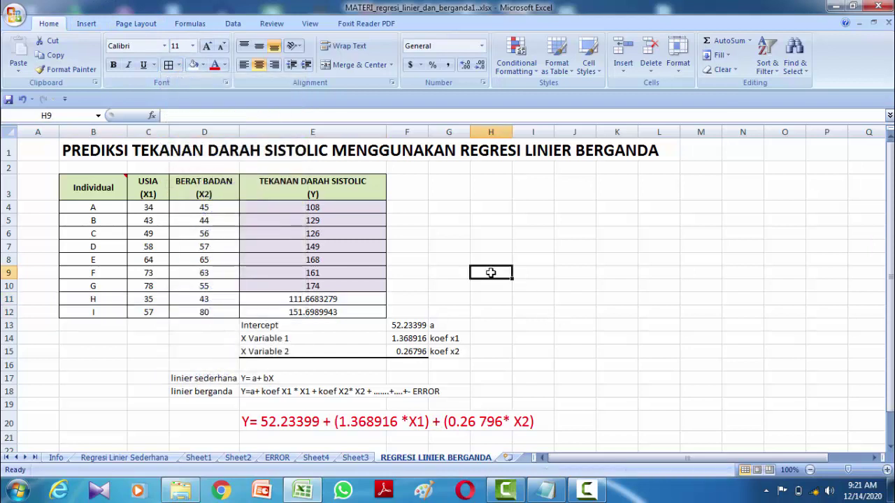
Colour the H and I values in C11:E12 red
{"action": "mouse_move", "coordinate": [361, 310]}
{"action": "left_mouse_down"}
{"action": "mouse_move", "coordinate": [291, 292]}
{"action": "mouse_move", "coordinate": [164, 300]}
{"action": "left_mouse_up"}
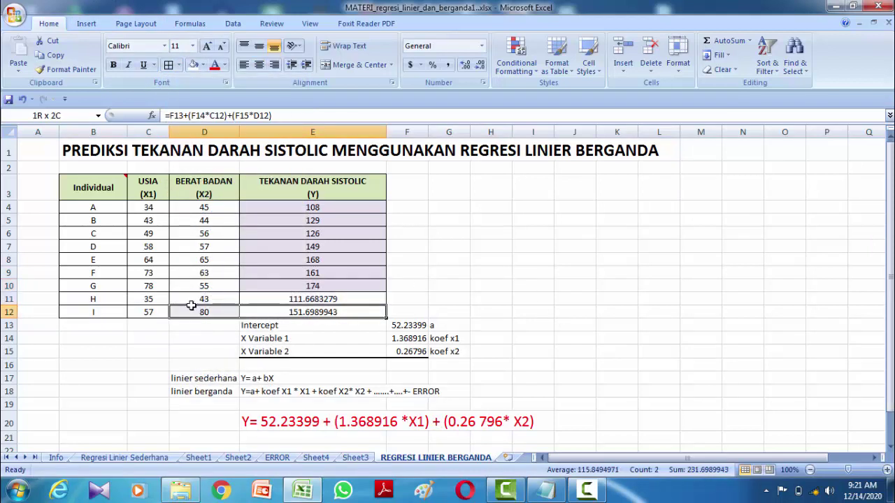
{"action": "left_click", "coordinate": [214, 64]}
{"action": "left_click", "coordinate": [539, 289]}
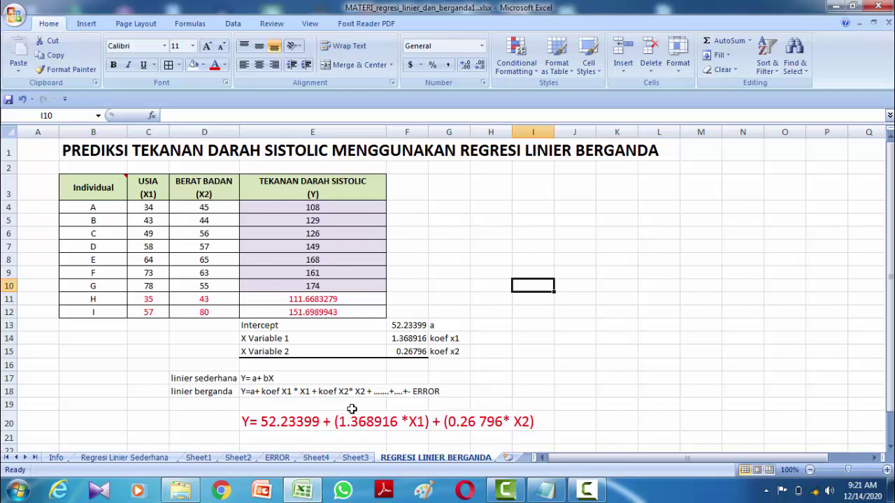
{"action": "left_click", "coordinate": [250, 392]}
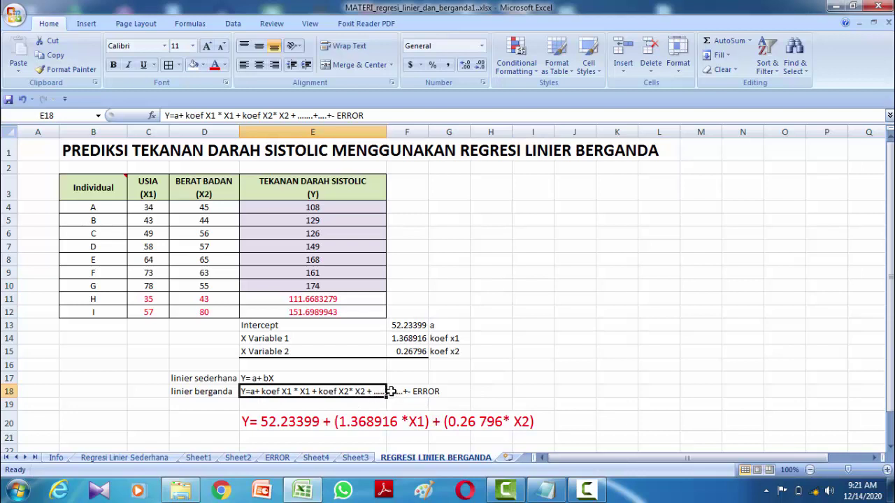
{"action": "left_click", "coordinate": [480, 301]}
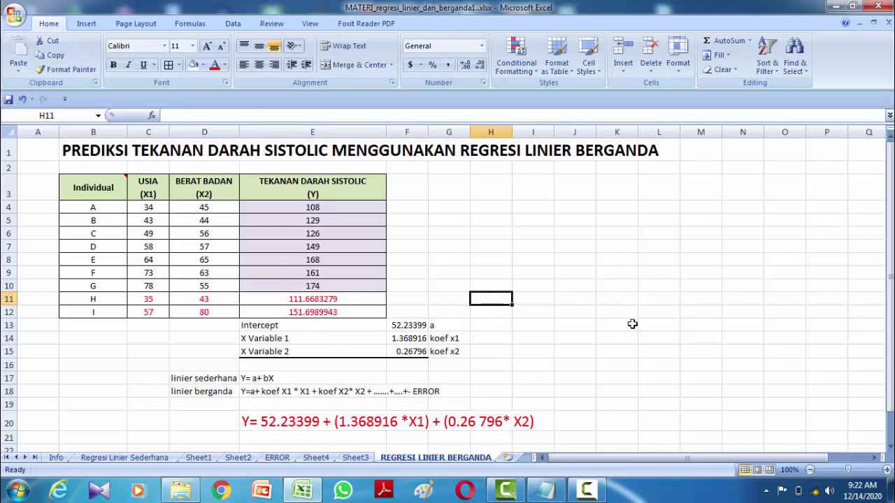
{"action": "scroll", "coordinate": [632, 332], "scroll_direction": "down", "scroll_amount": 1}
{"action": "scroll", "coordinate": [632, 332], "scroll_direction": "up", "scroll_amount": 1}
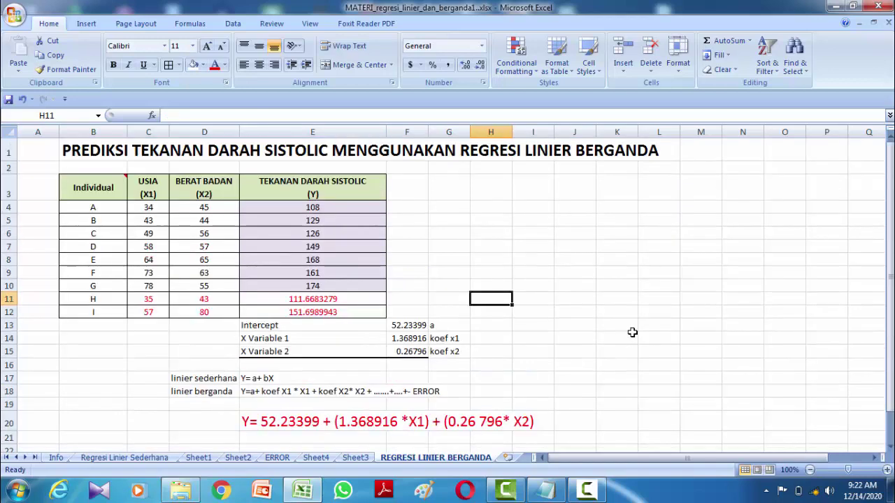